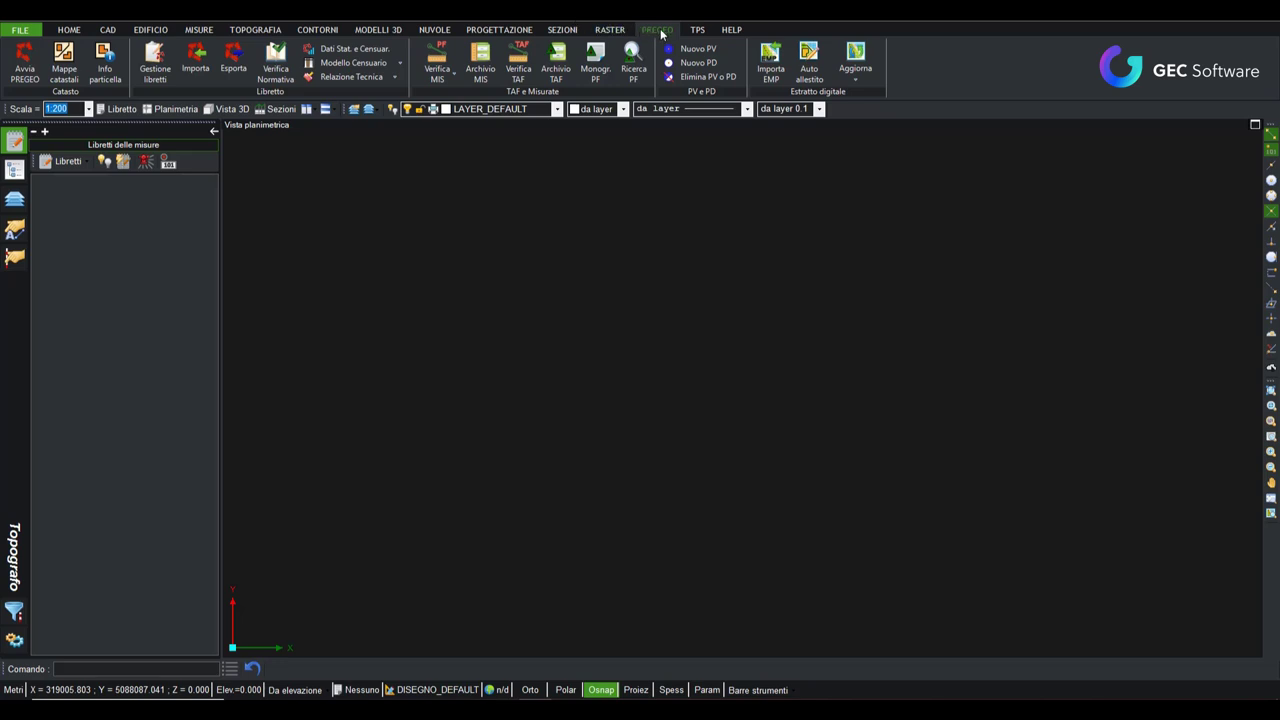
Step: Open the Archivio TAF points archive and show its In/Out import and export options
left_click(562, 68)
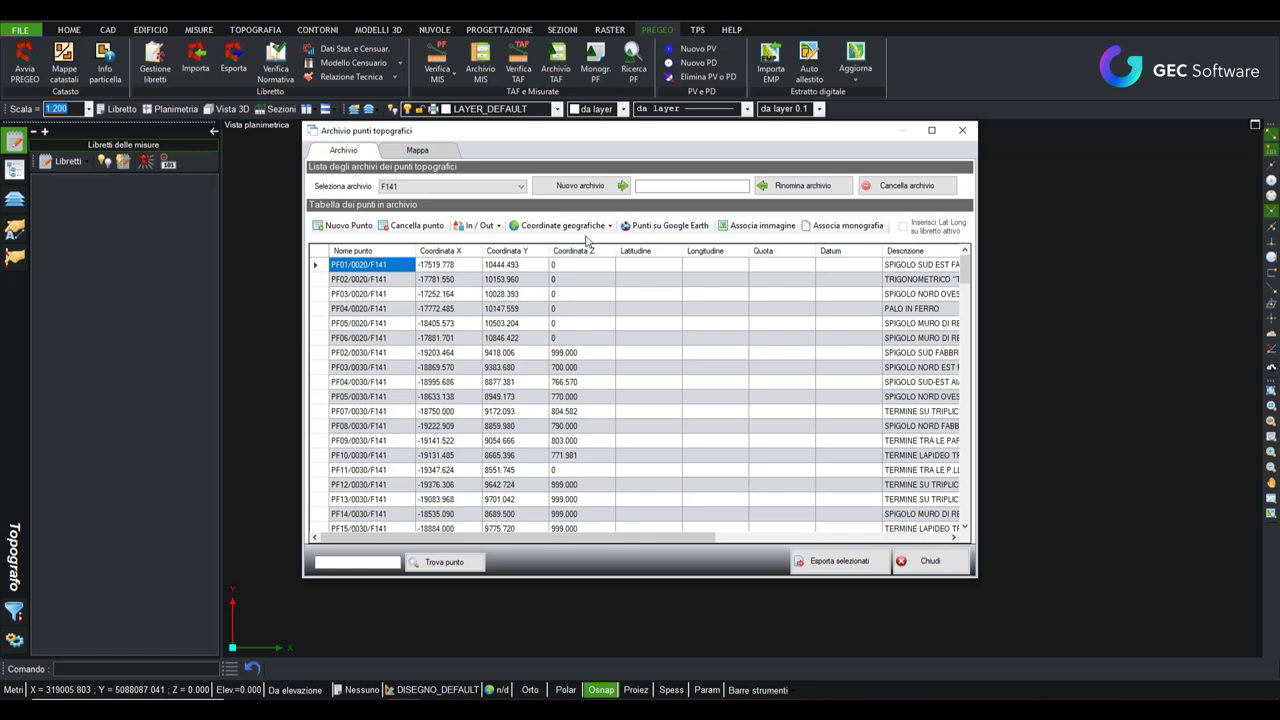
left_click(503, 229)
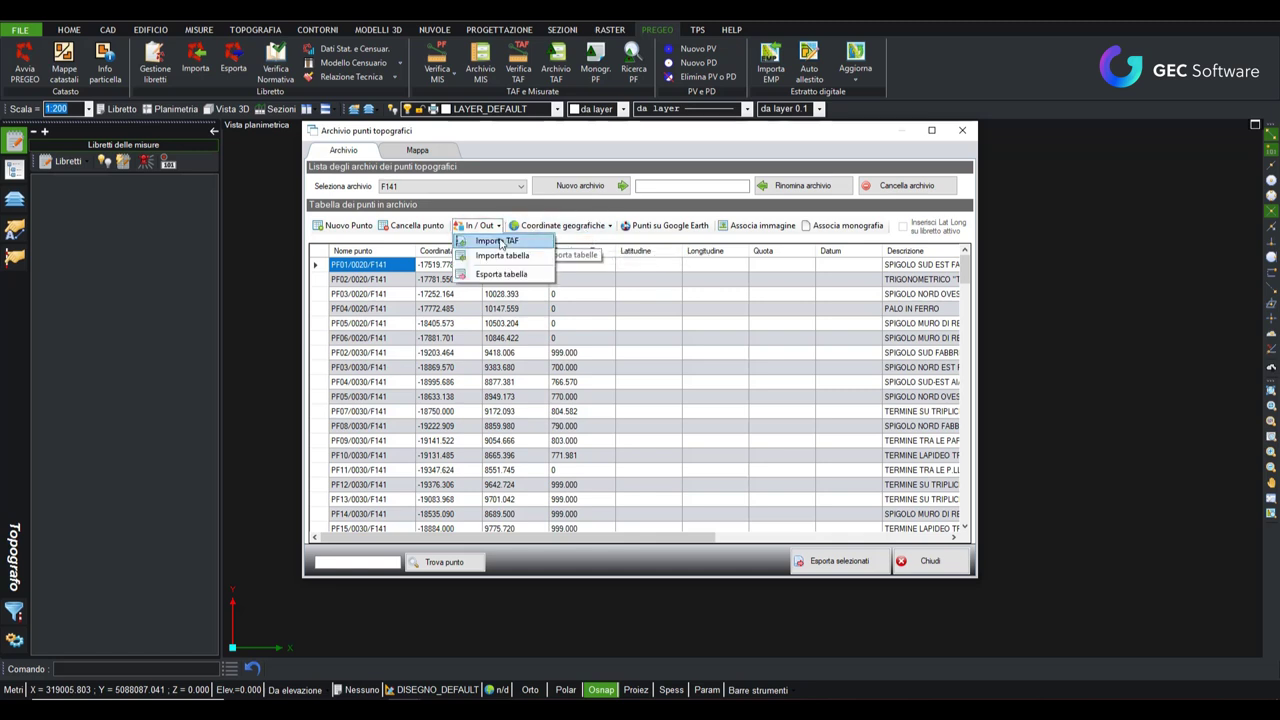
Step: Start a TAF import using the Pordenone province's stored PORDENONE.taf file
left_click(503, 245)
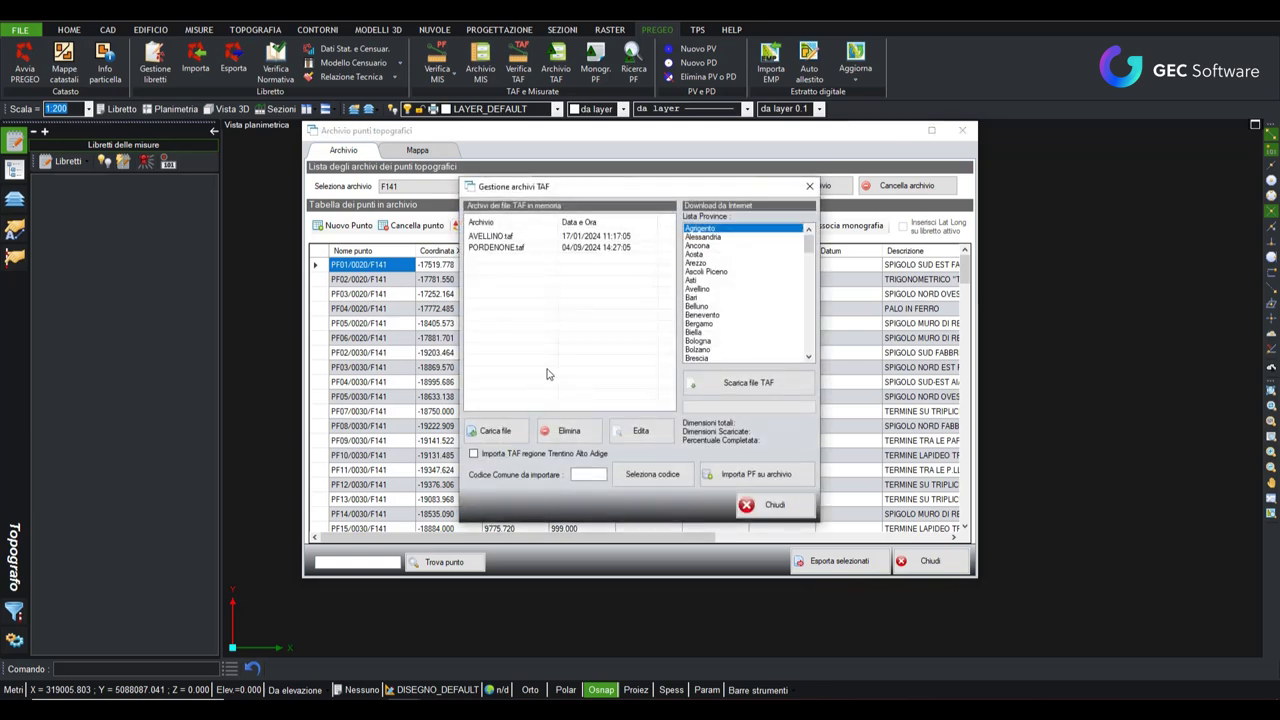
scroll(708, 280, "down", 2)
scroll(708, 313, "down", 1)
scroll(710, 313, "down", 3)
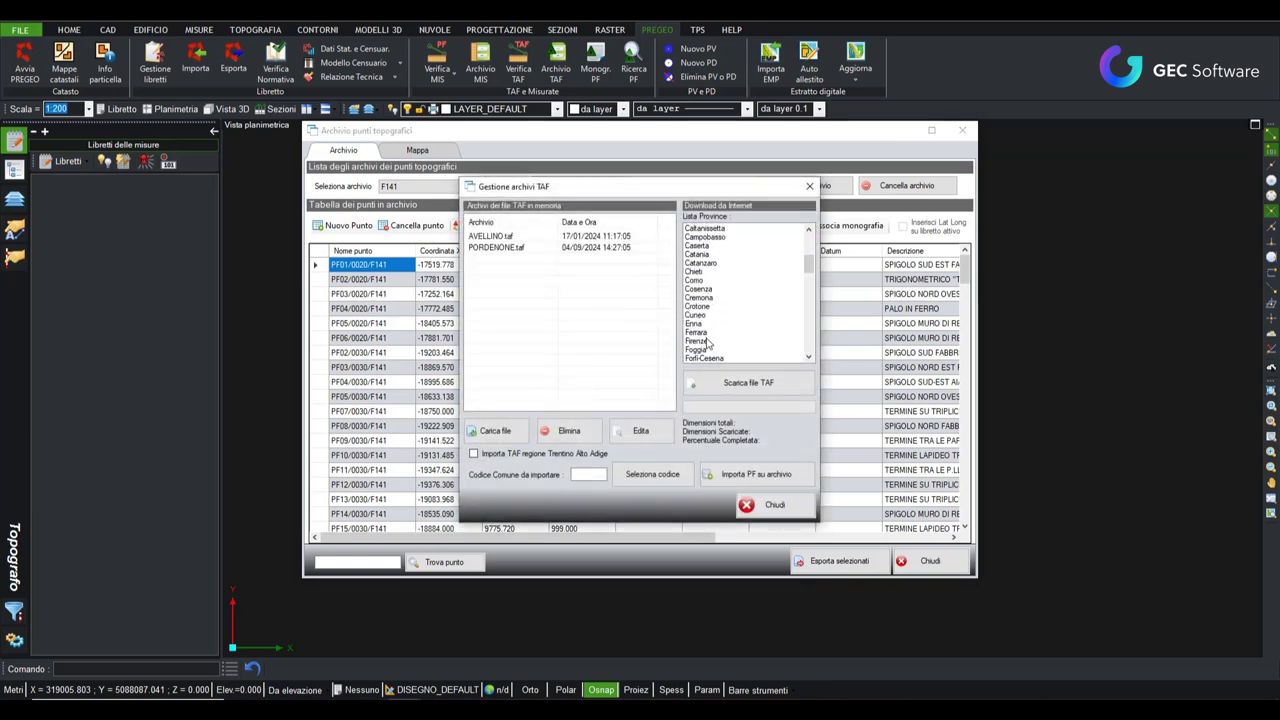
scroll(710, 318, "down", 2)
scroll(712, 320, "down", 2)
scroll(713, 319, "down", 2)
scroll(713, 319, "down", 4)
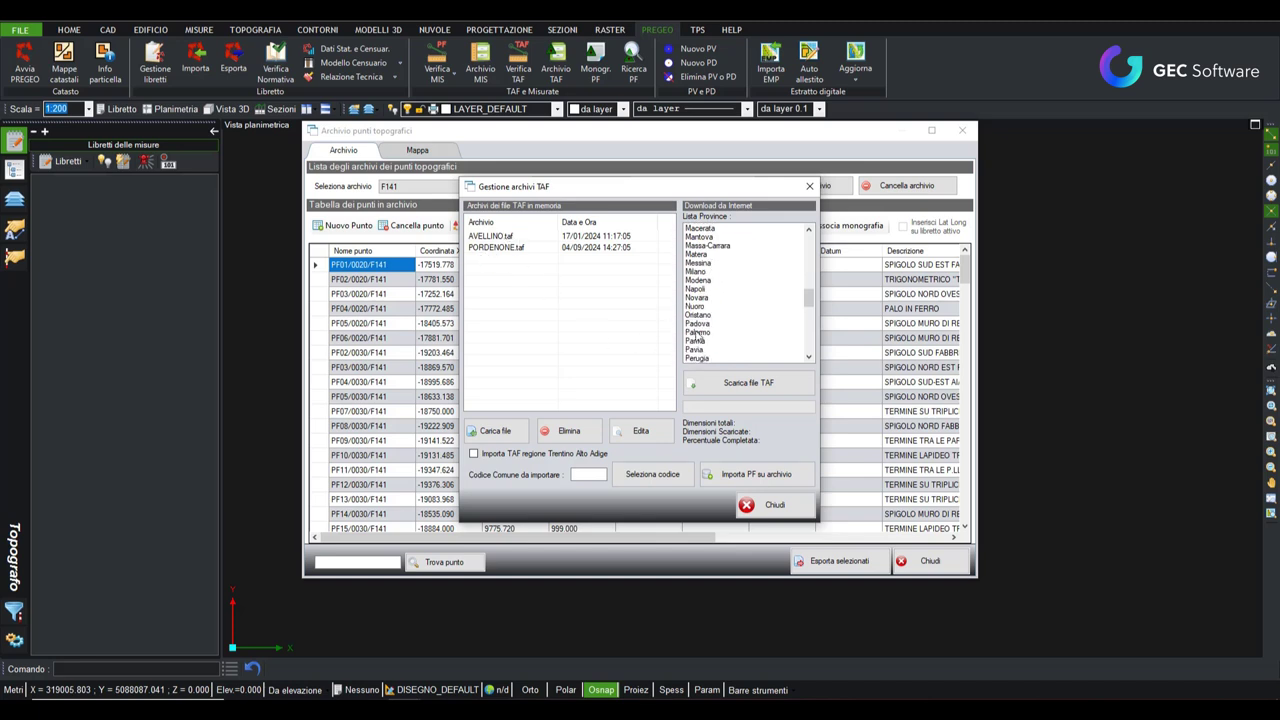
scroll(702, 334, "down", 3)
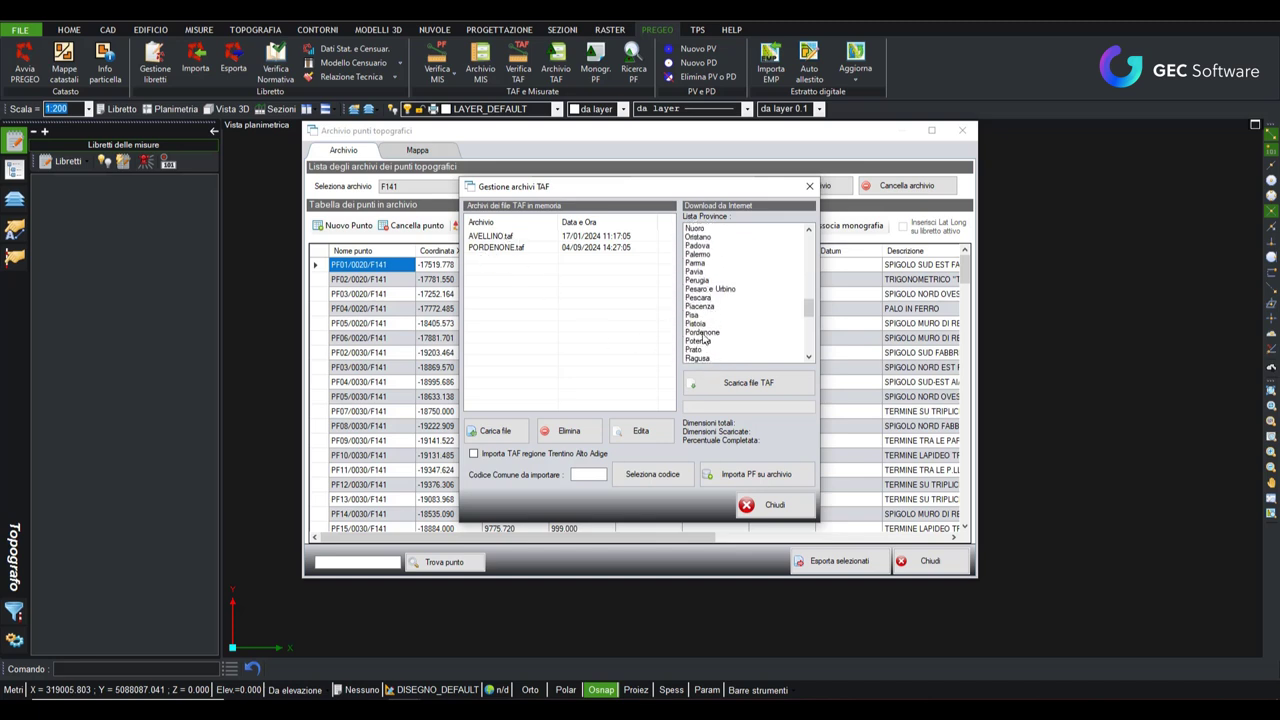
left_click(702, 335)
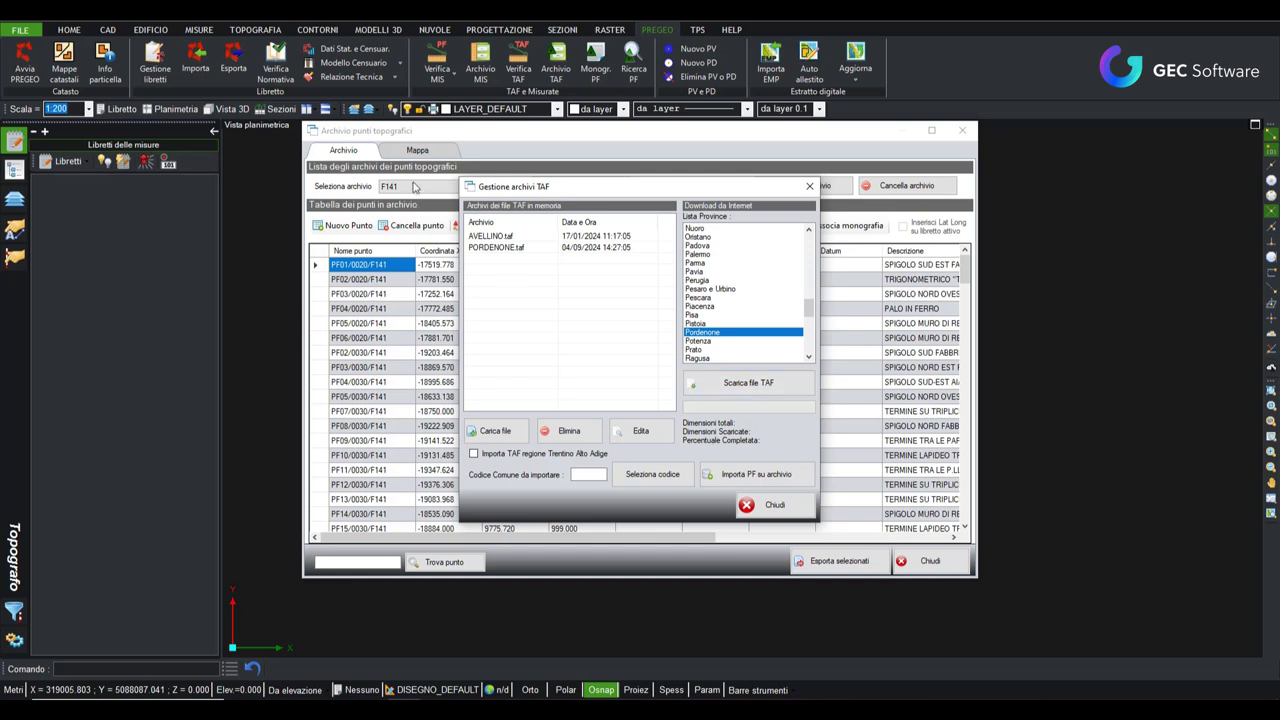
left_click(494, 247)
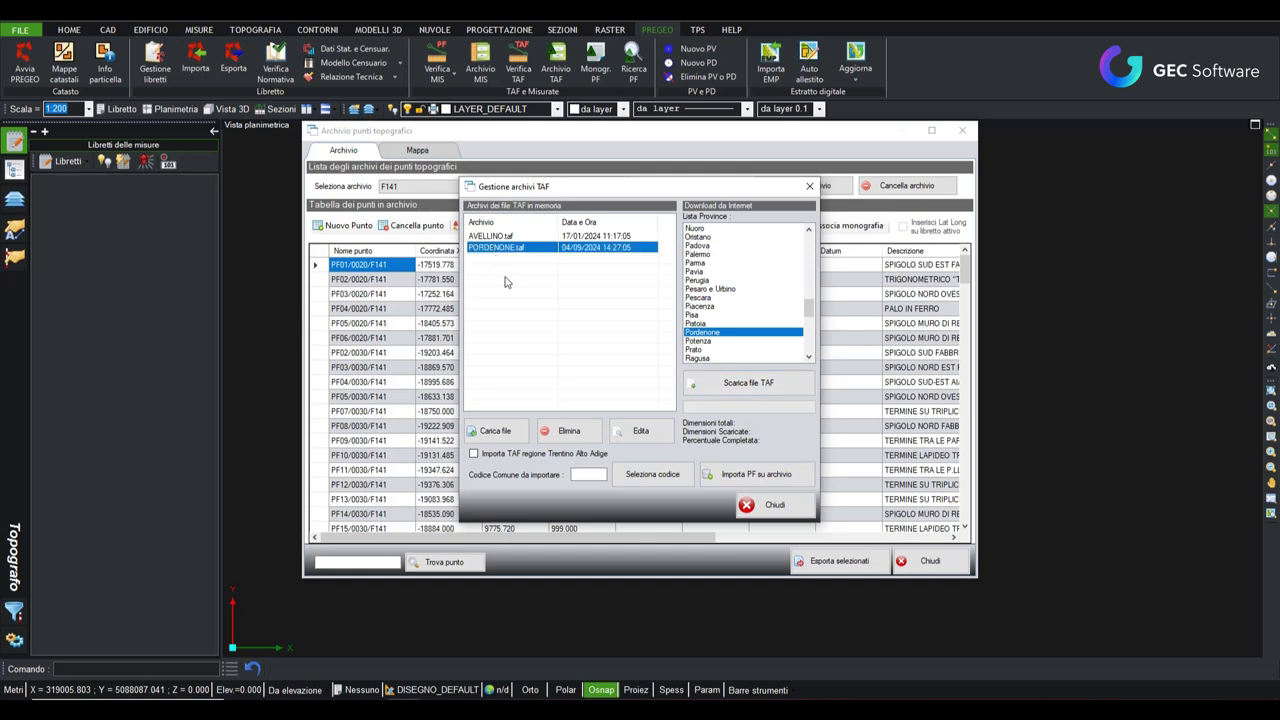
Step: Select municipality AZZANO DECIMO (code A530) and import its fiducial points into the archive
left_click(661, 481)
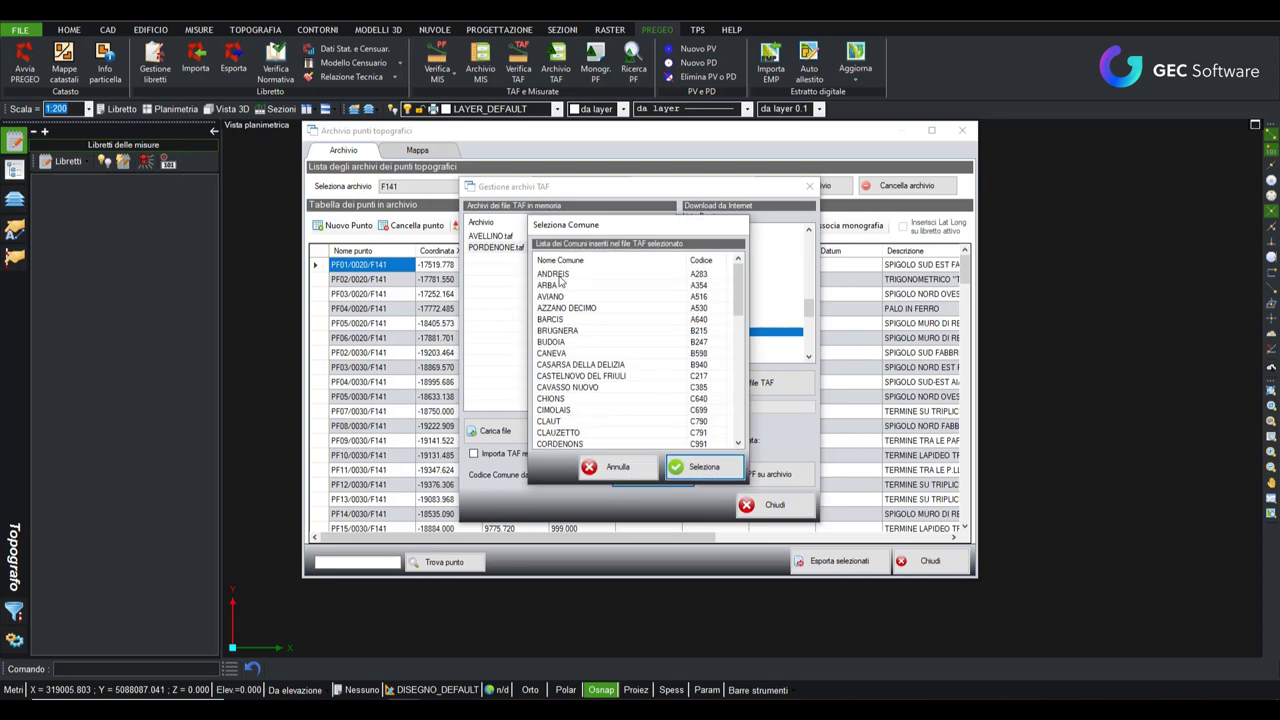
left_click(567, 310)
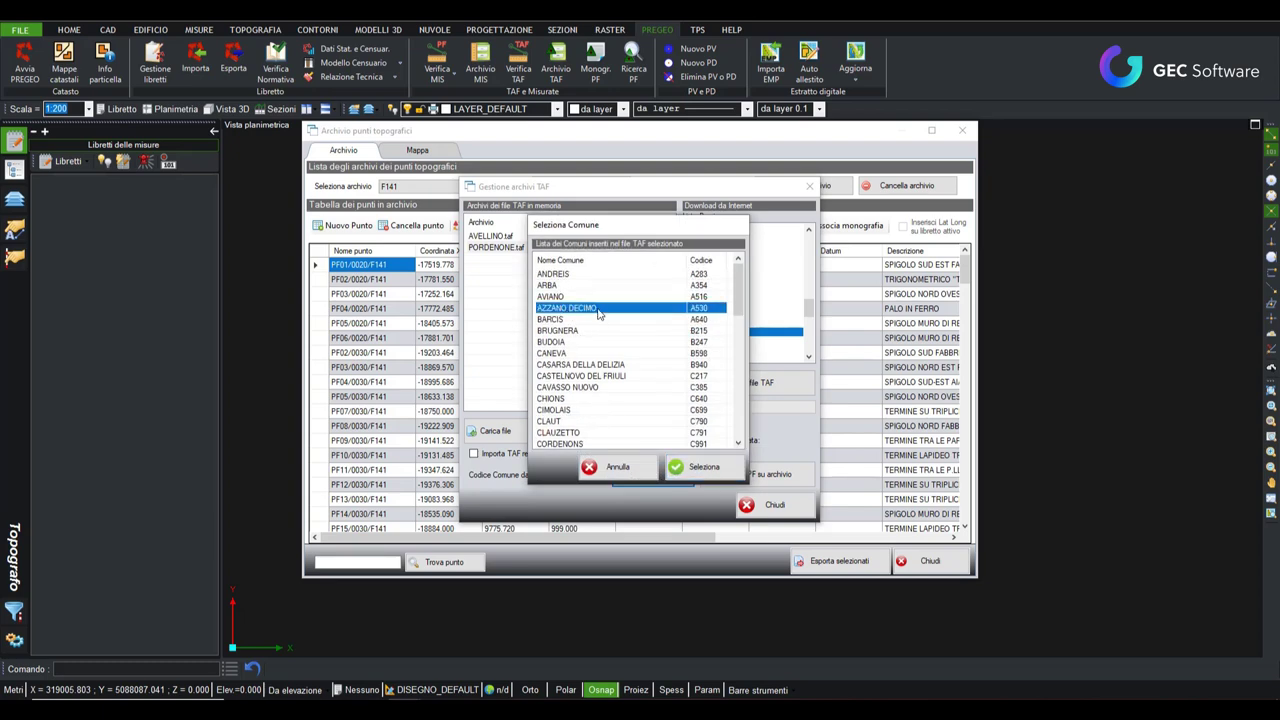
left_click(697, 476)
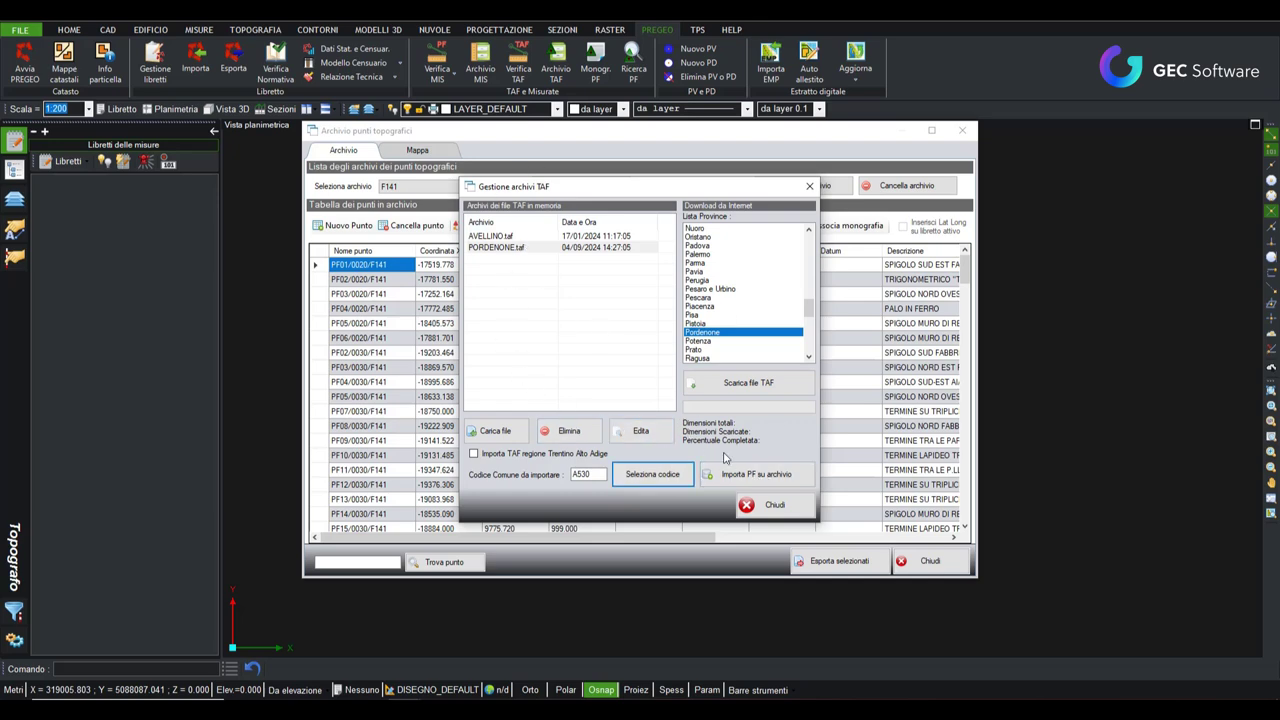
left_click(750, 474)
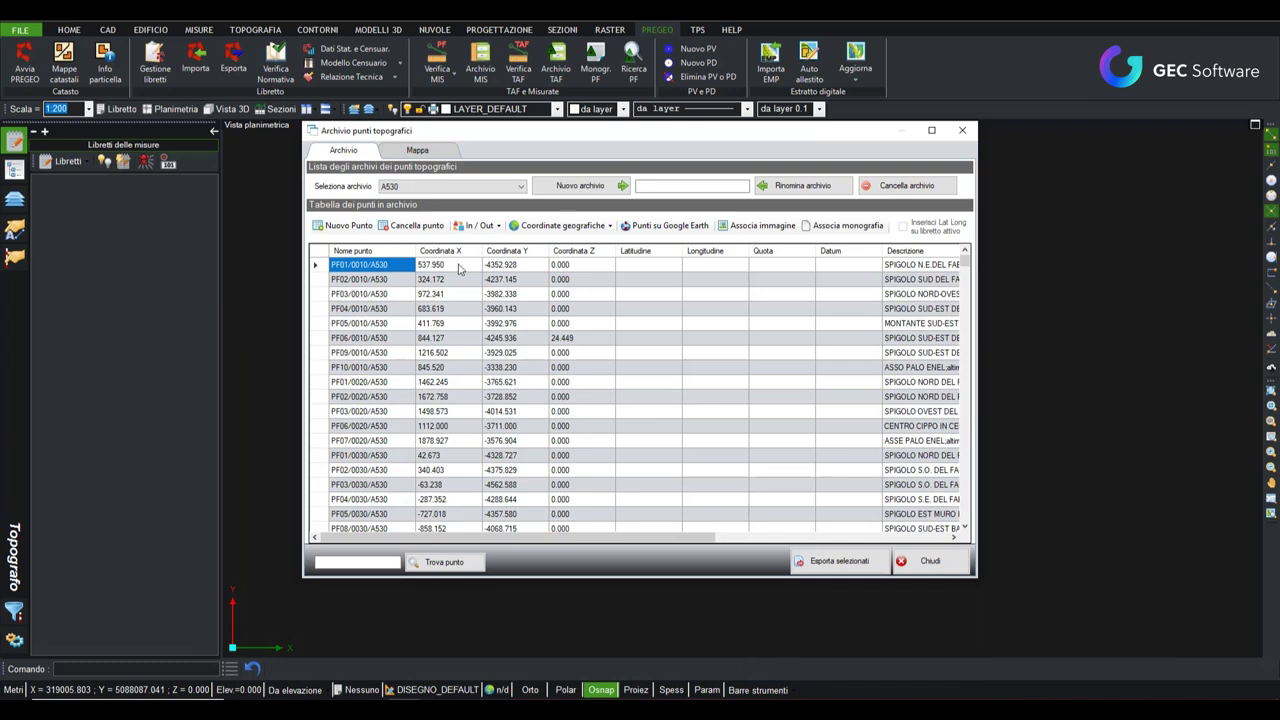
left_click(480, 186)
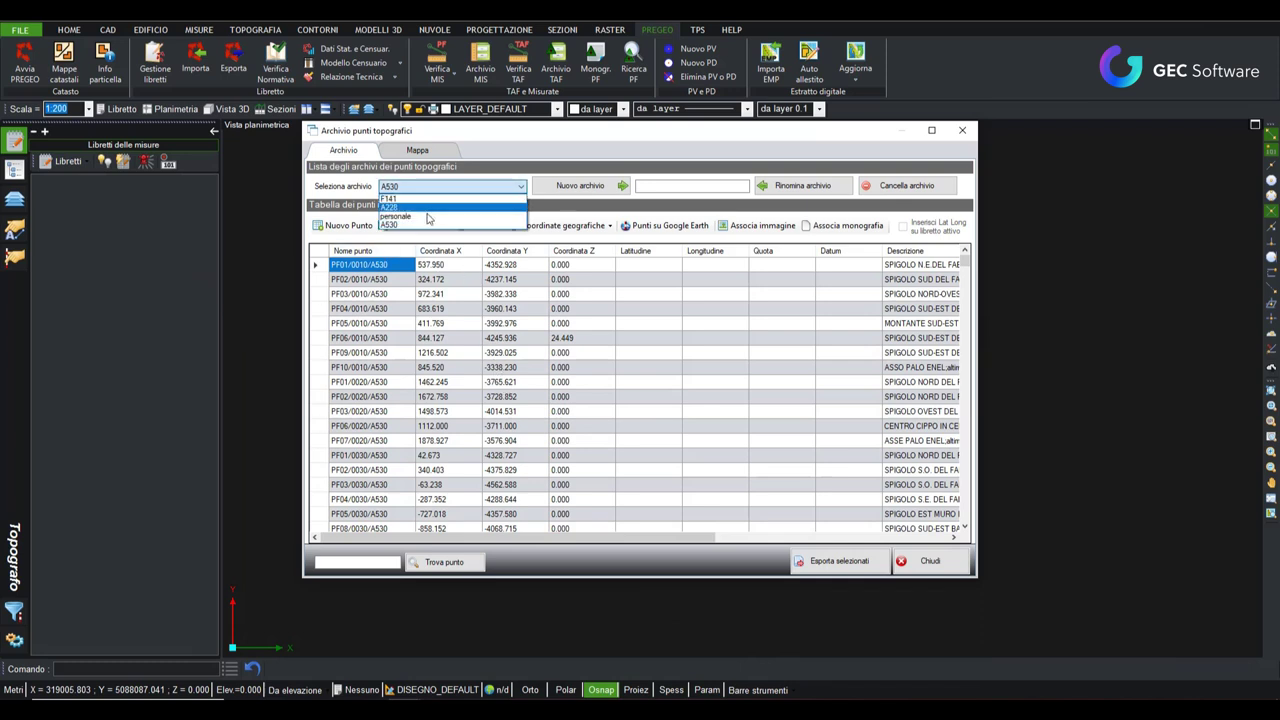
left_click(421, 228)
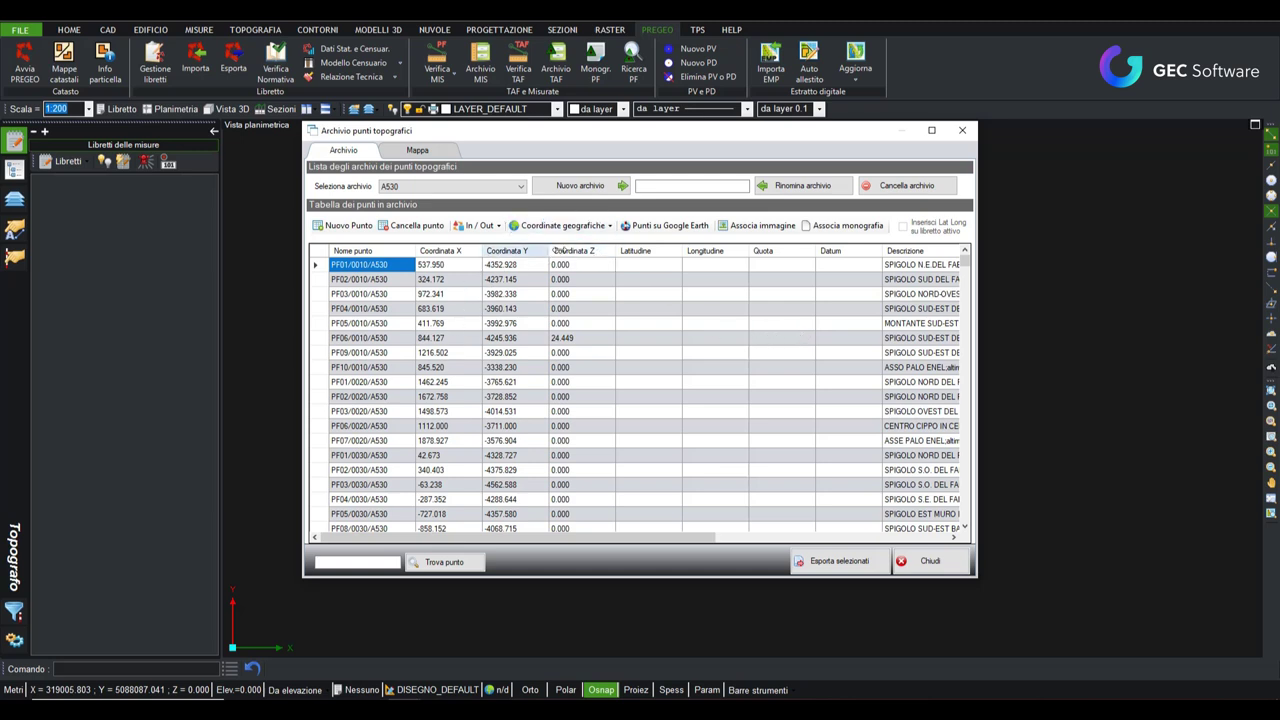
Step: Import WGS84 latitude and longitude from Pordenone.gps, computing missing coordinates automatically
left_click(608, 227)
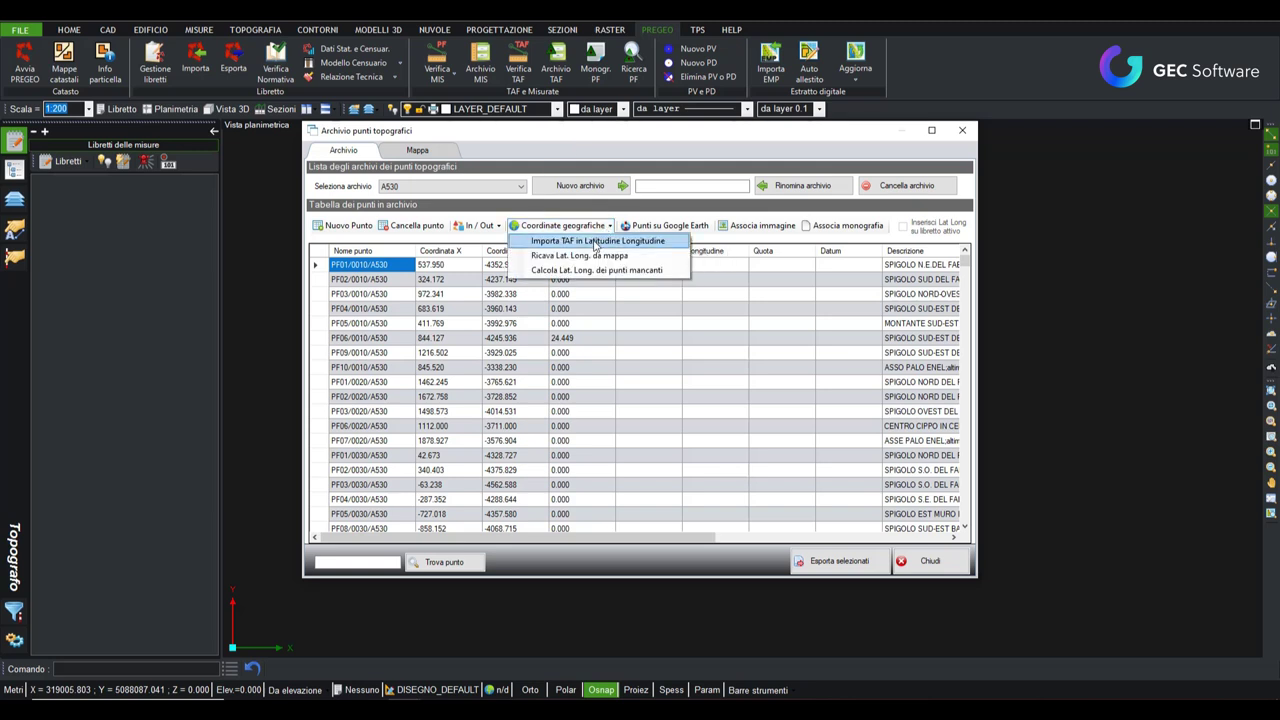
left_click(596, 243)
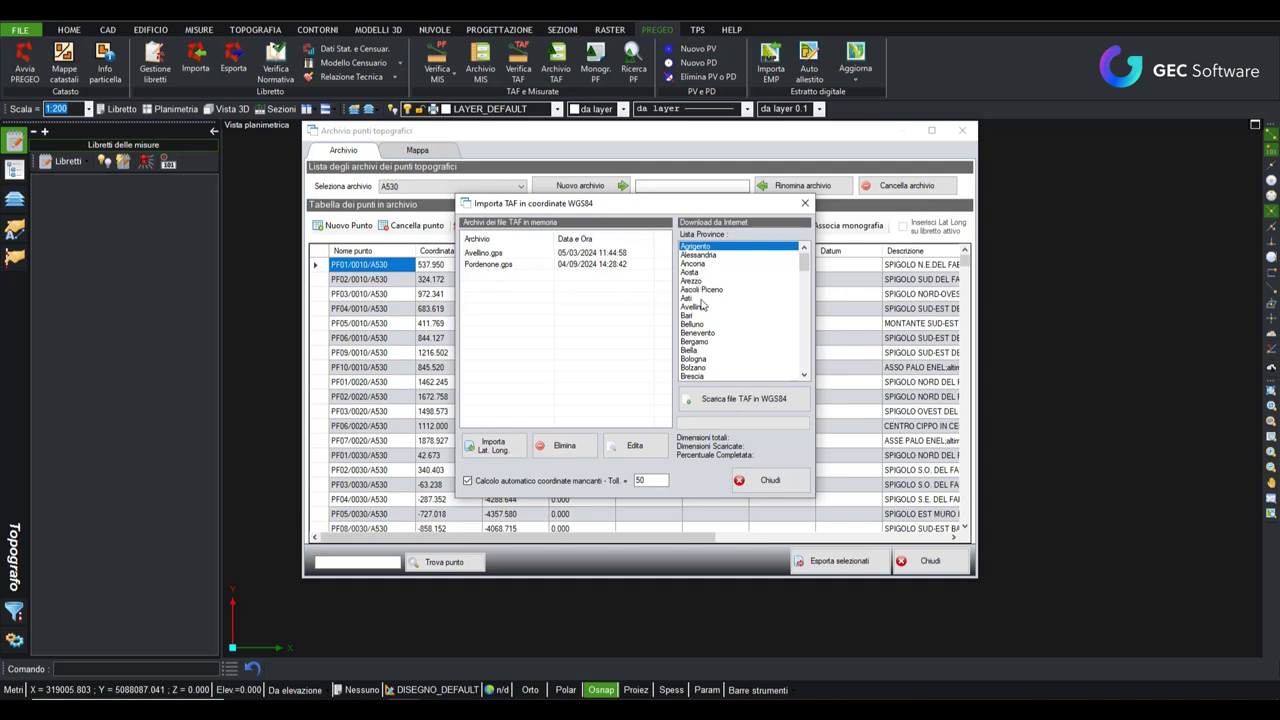
left_click(497, 268)
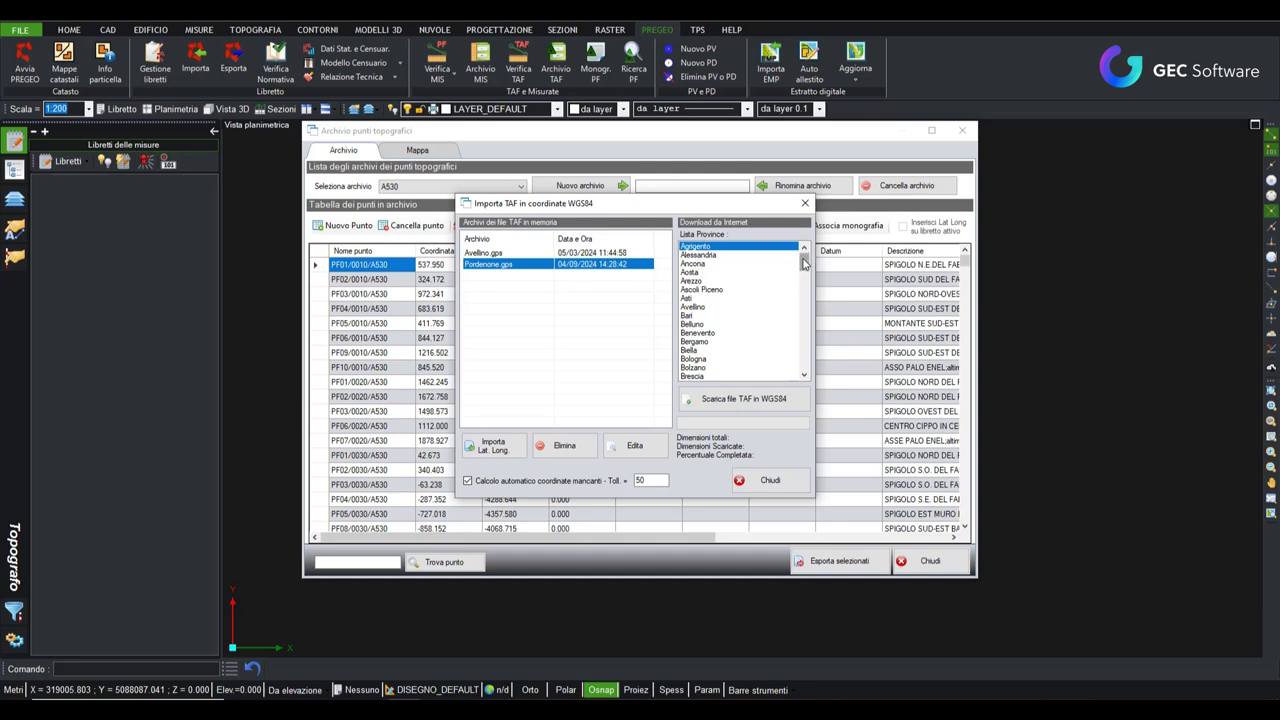
scroll(804, 268, "down", 2)
left_click_drag(804, 268, 804, 256)
left_click(492, 446)
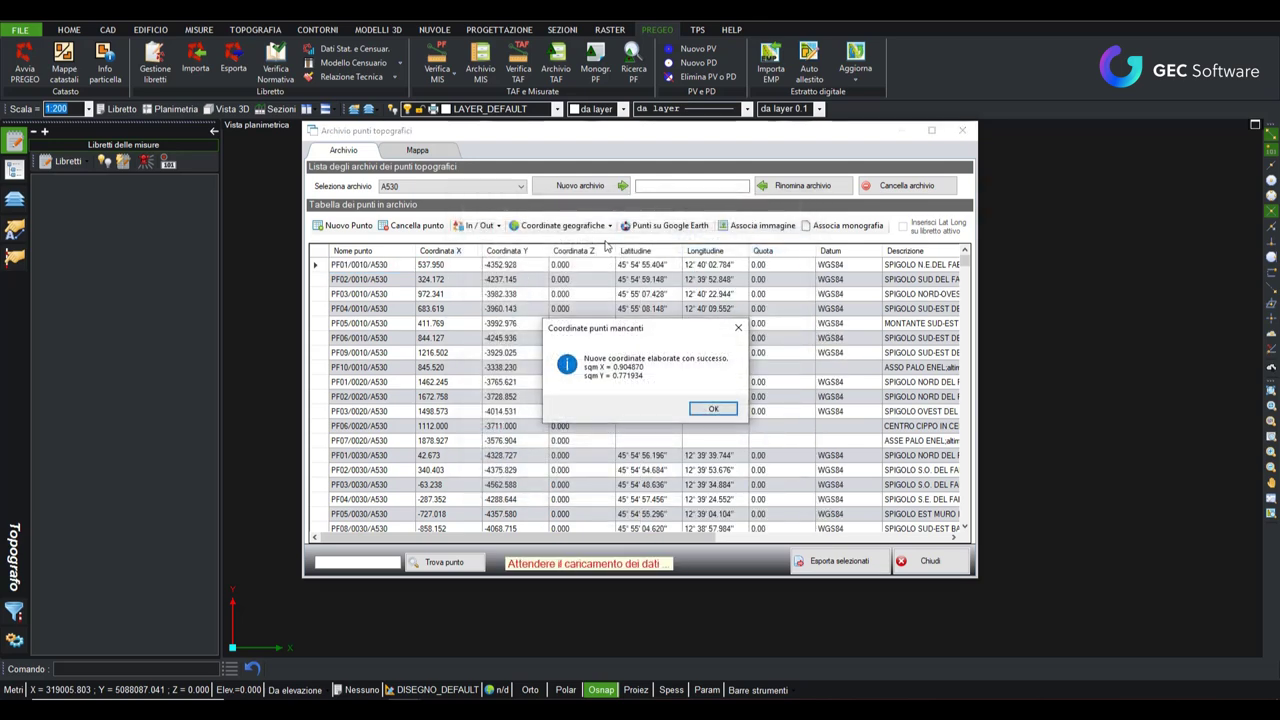
Step: Dismiss the success message and scroll through the A530 points' new WGS84 coordinates
left_click(708, 409)
scroll(651, 397, "down", 5)
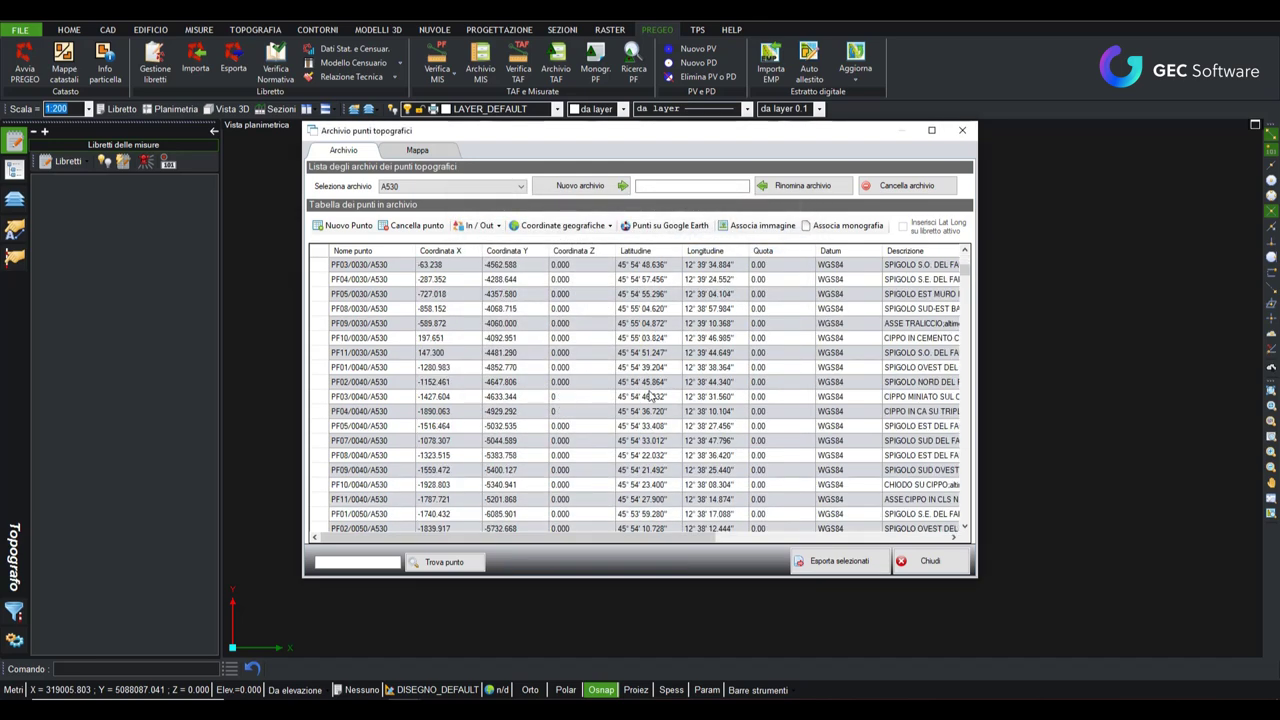
scroll(651, 397, "down", 5)
scroll(645, 400, "down", 5)
scroll(636, 505, "right", 3)
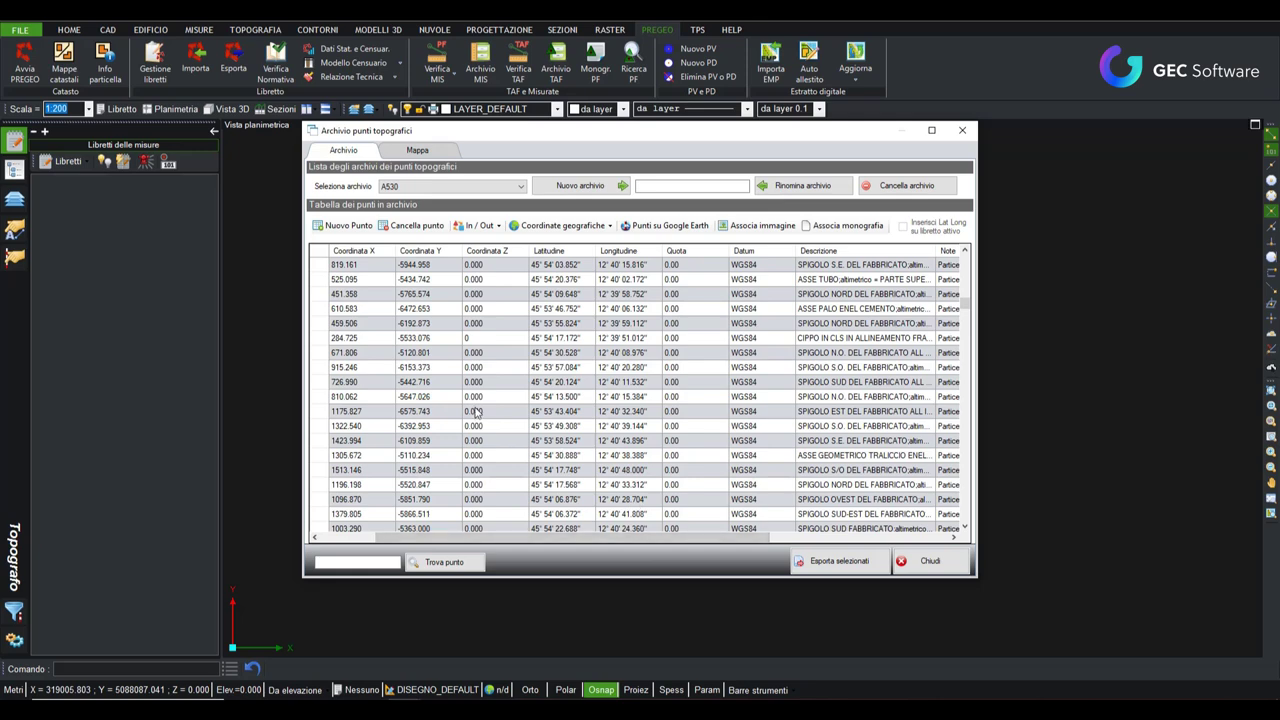
scroll(555, 352, "up", 3)
scroll(560, 352, "up", 3)
scroll(570, 352, "up", 3)
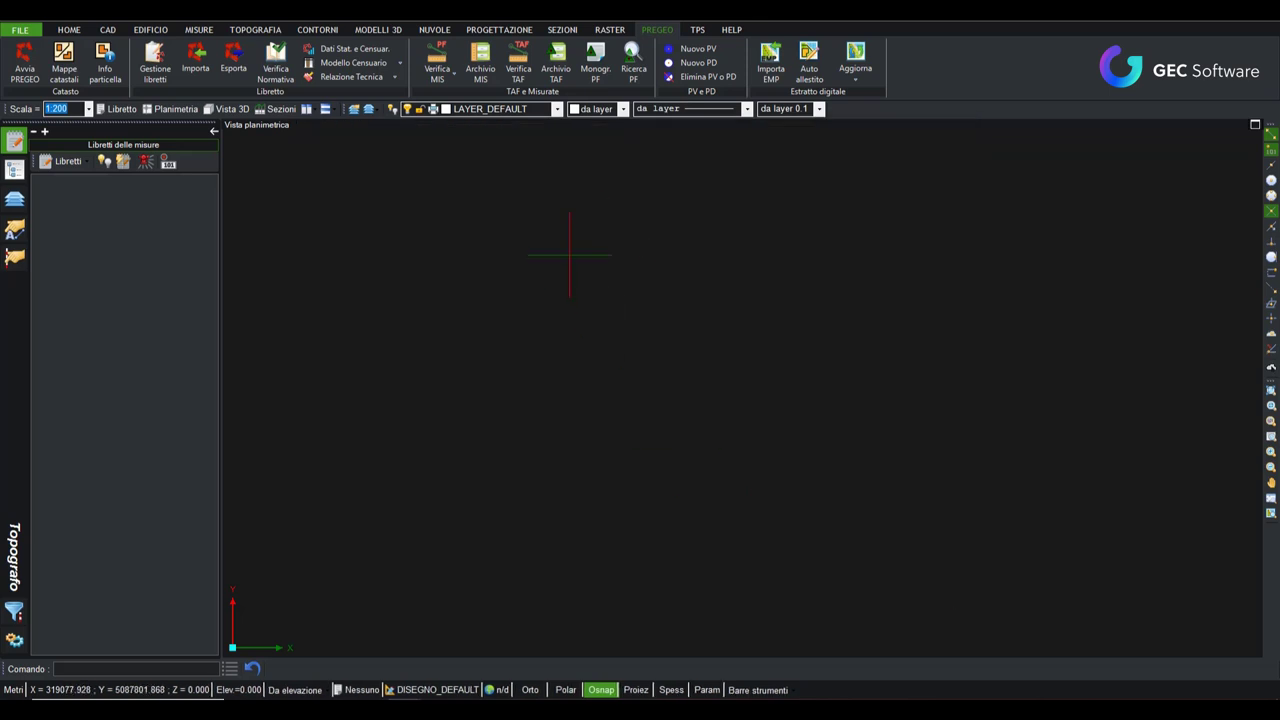
Step: Search the locality 'Azzano Decimo' on the Ricerca punti fiduciali map
left_click(634, 78)
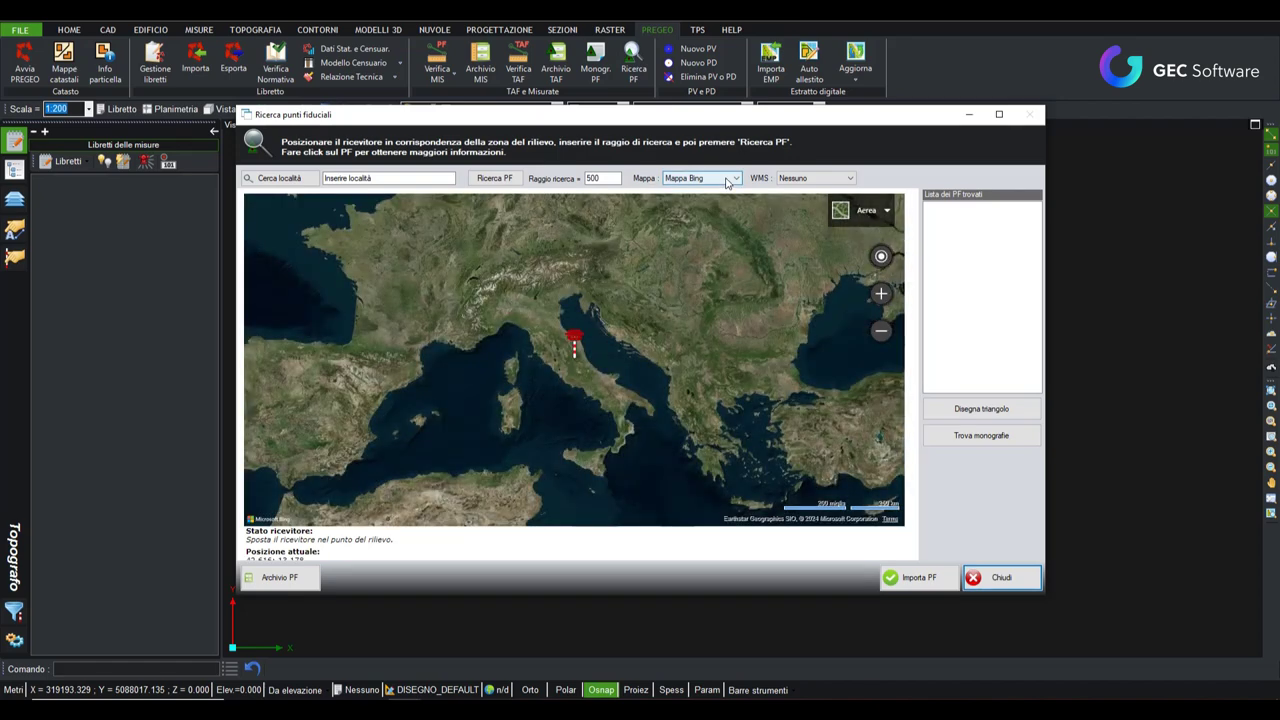
left_click(377, 179)
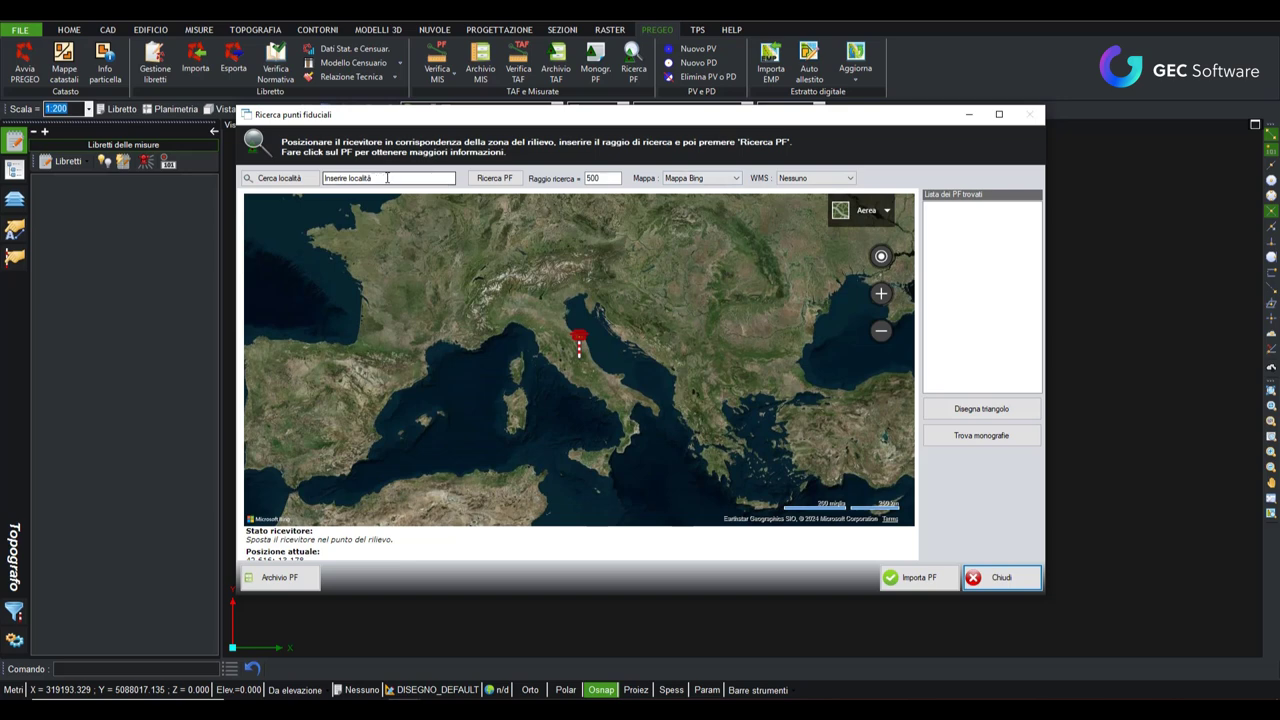
left_click_drag(387, 178, 281, 251)
type("Azz")
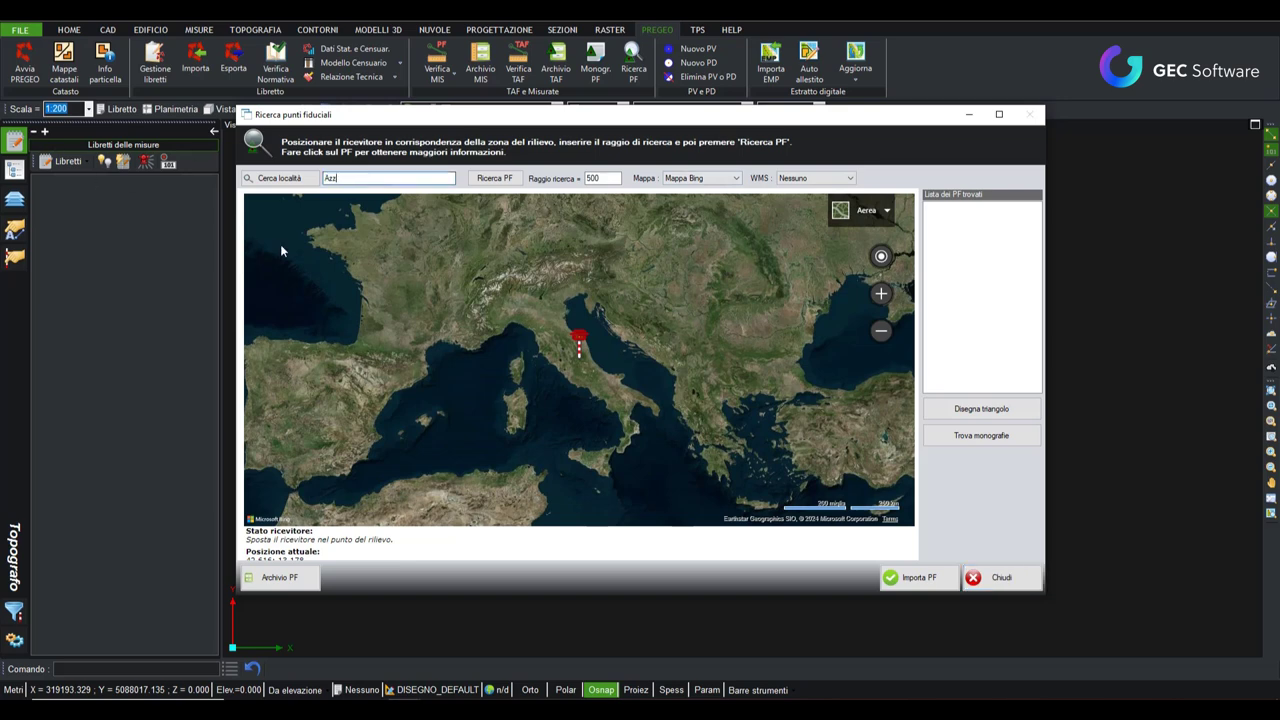
type("ano Dec")
type("imo")
left_click(280, 178)
Step: Zoom the aerial map and drag the receiver onto the field edge east of town
scroll(594, 330, "down", 1)
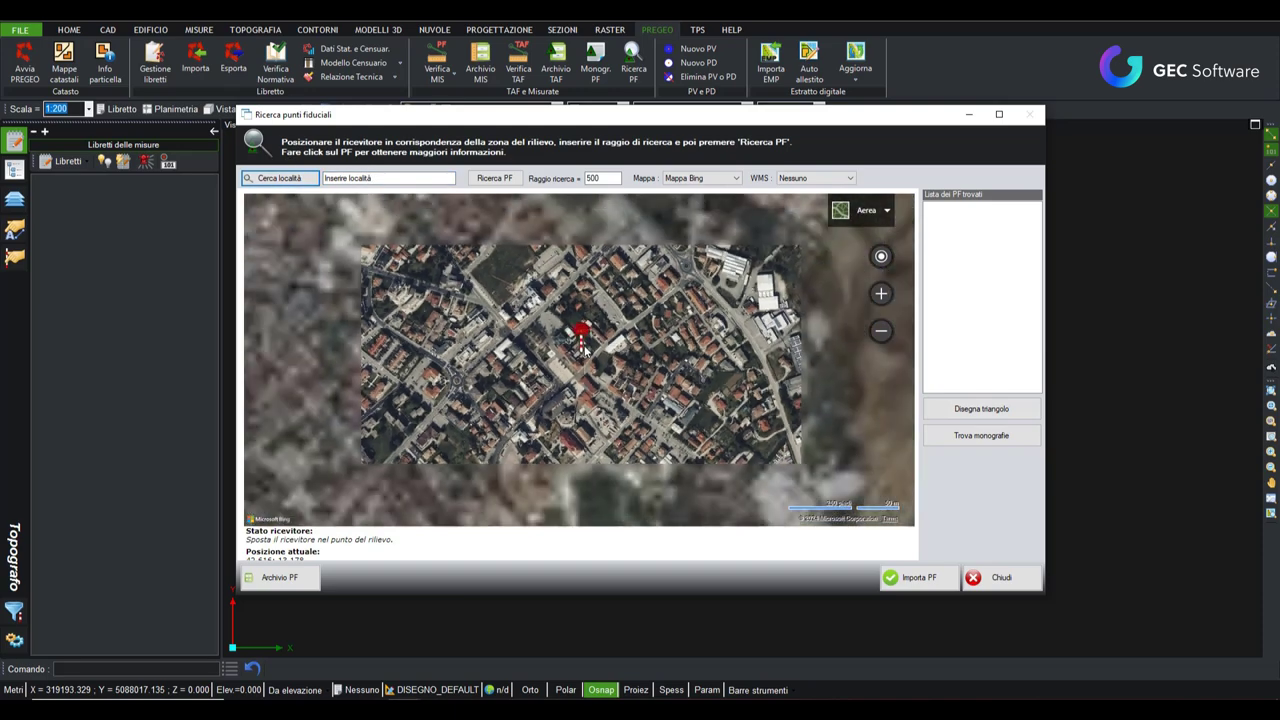
scroll(588, 332, "down", 2)
mouse_move(582, 333)
left_mouse_down()
mouse_move(688, 322)
mouse_move(616, 360)
left_mouse_up()
scroll(657, 323, "up", 2)
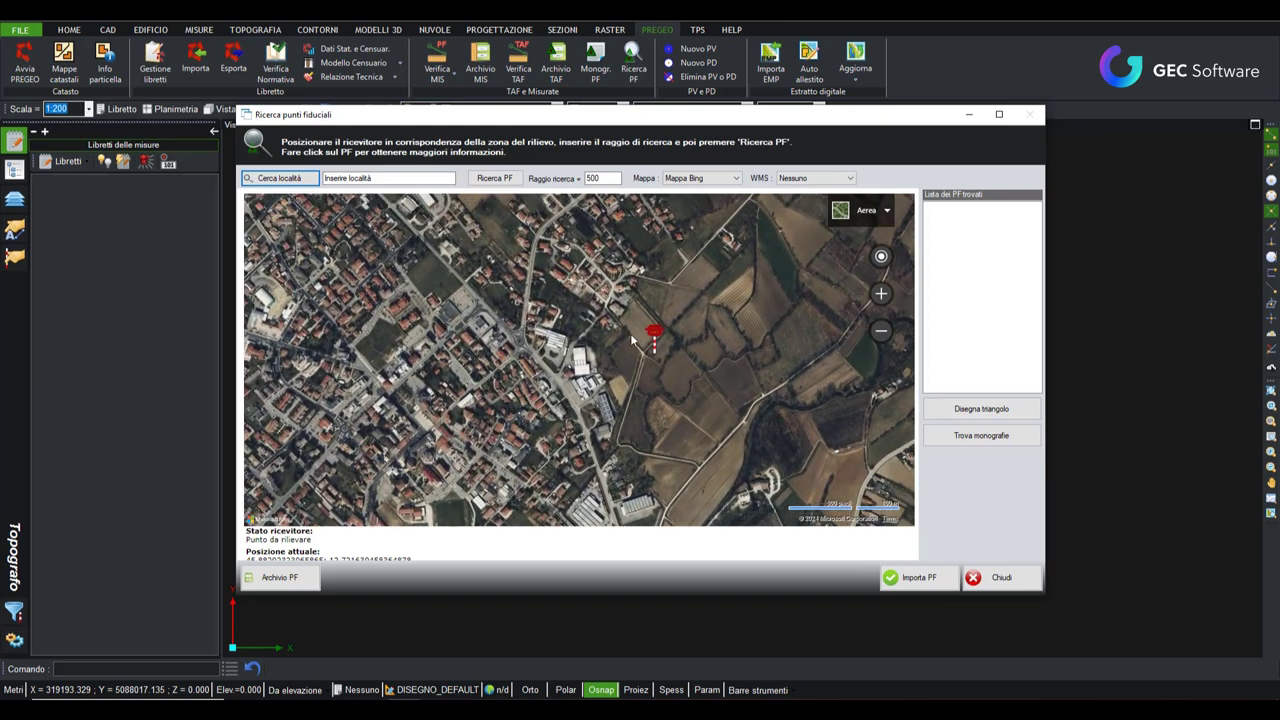
mouse_move(653, 345)
left_mouse_down()
mouse_move(648, 325)
mouse_move(673, 337)
mouse_move(636, 332)
left_mouse_up()
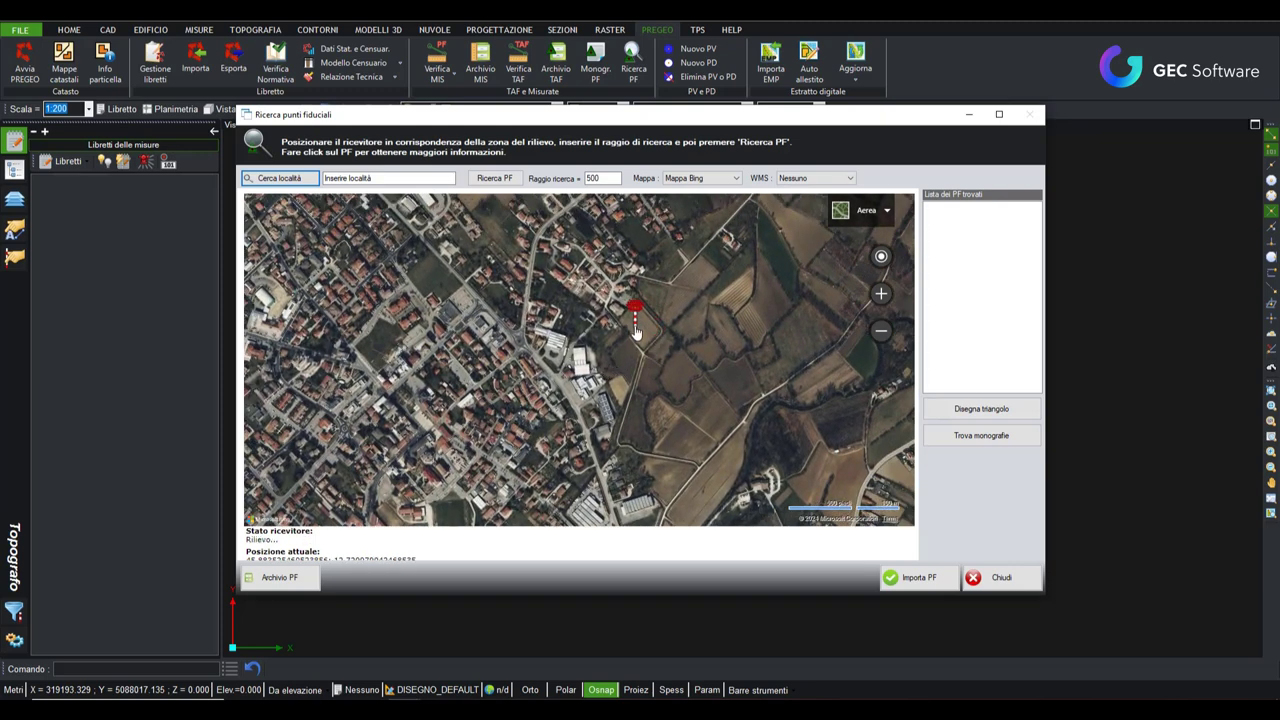
left_click(715, 178)
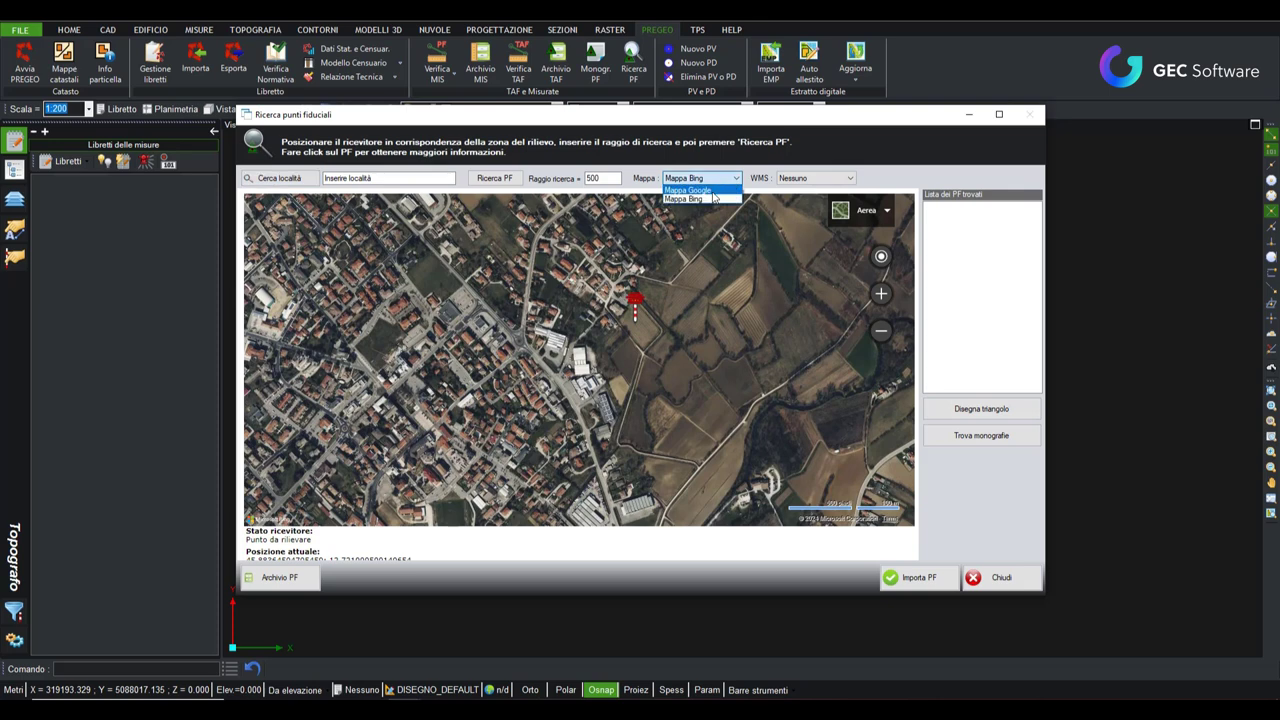
Step: Switch the base map to Mappa Google and search again for Azzano Decimo
left_click(712, 190)
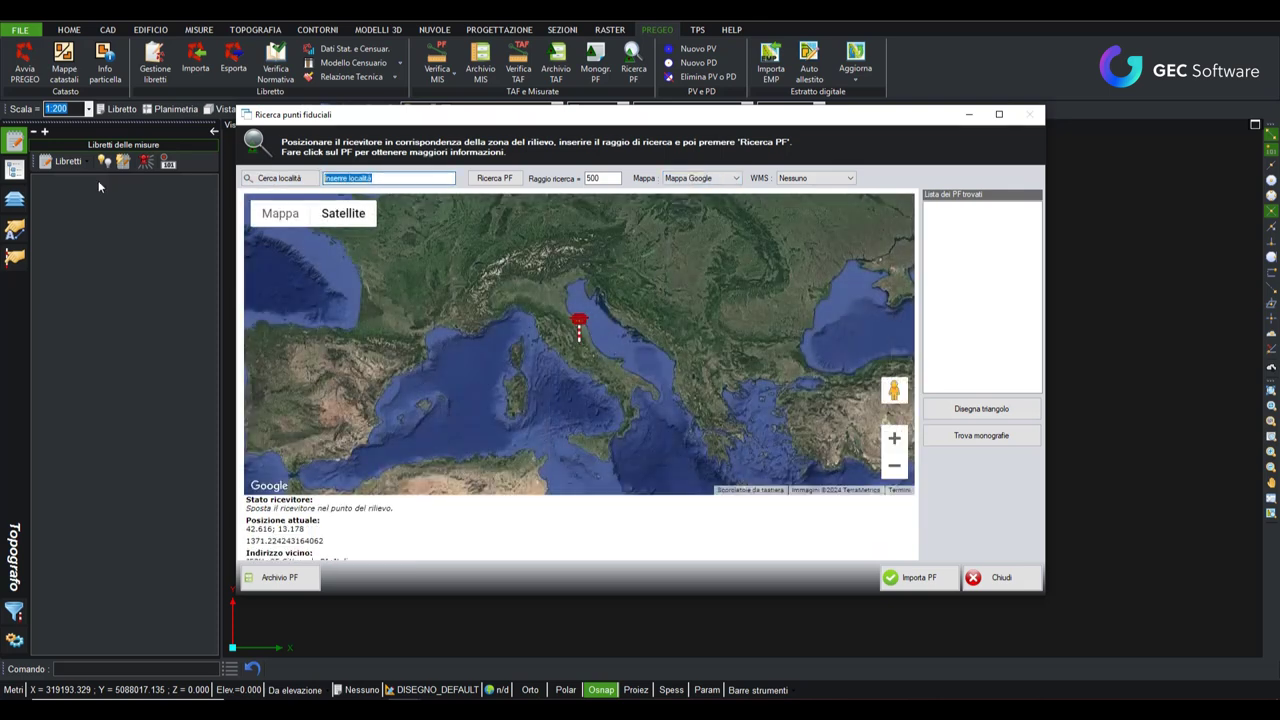
type("azzano decimo")
key("Return")
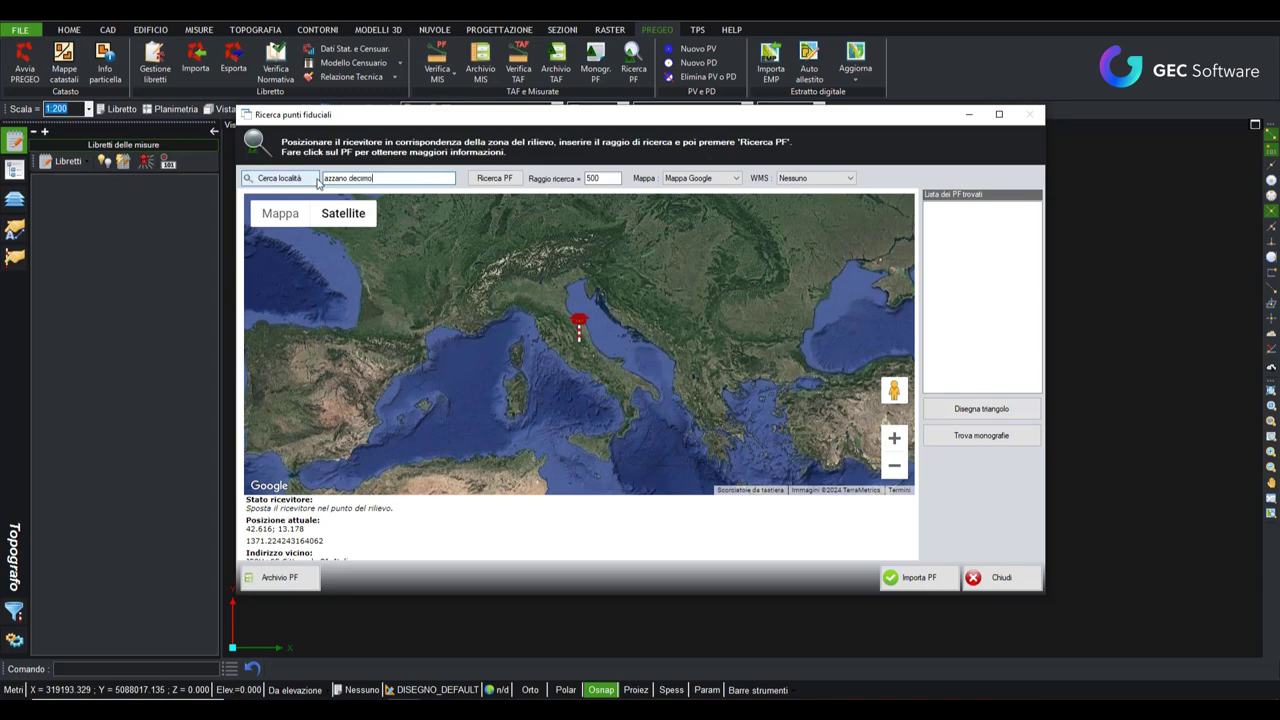
Step: Place the receiver on the dark field east of town, at 45.88346, 12.72359
scroll(585, 328, "down", 1)
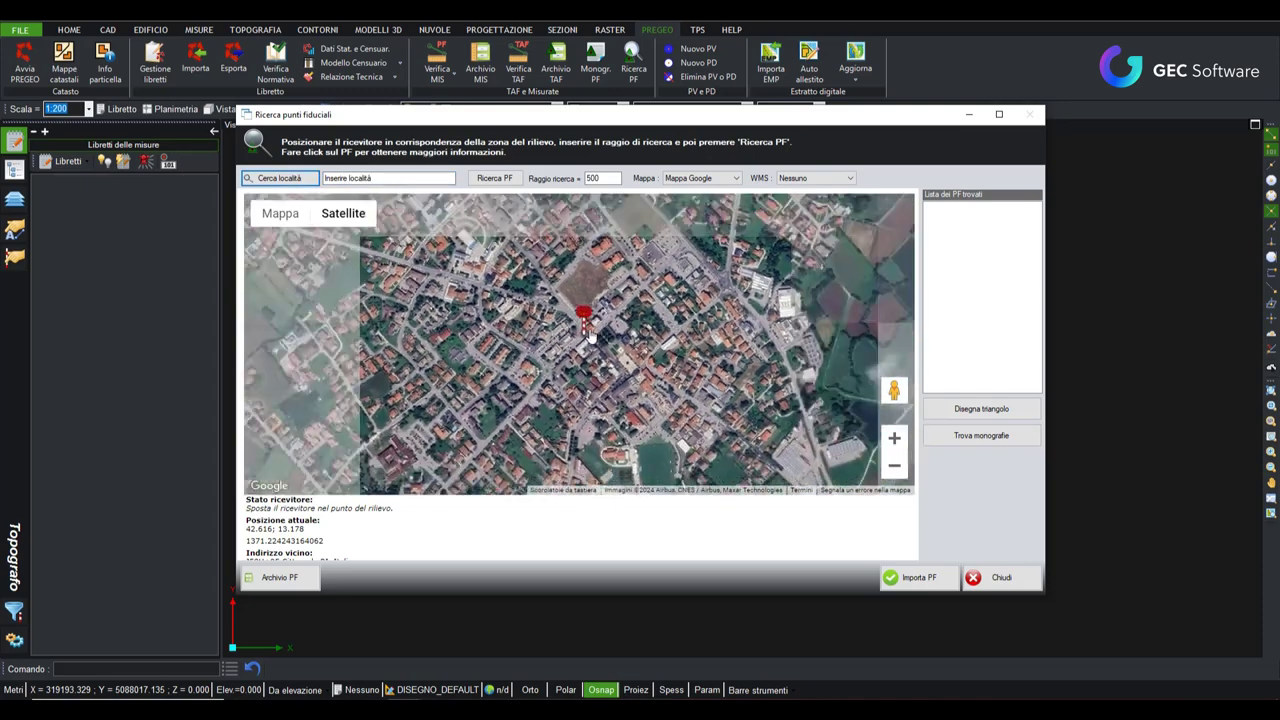
mouse_move(580, 325)
left_mouse_down()
mouse_move(829, 313)
mouse_move(680, 340)
mouse_move(617, 398)
mouse_move(762, 294)
left_mouse_up()
scroll(680, 340, "up", 2)
scroll(617, 398, "down", 1)
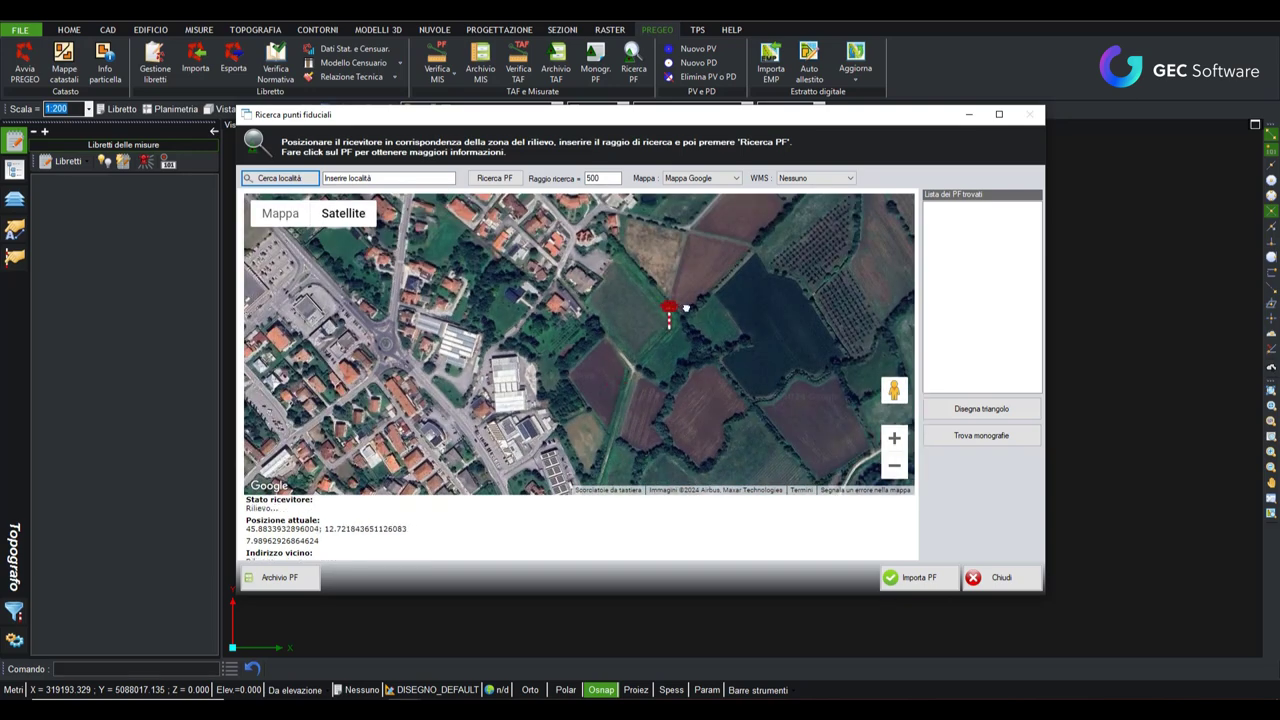
left_click_drag(742, 348, 597, 413)
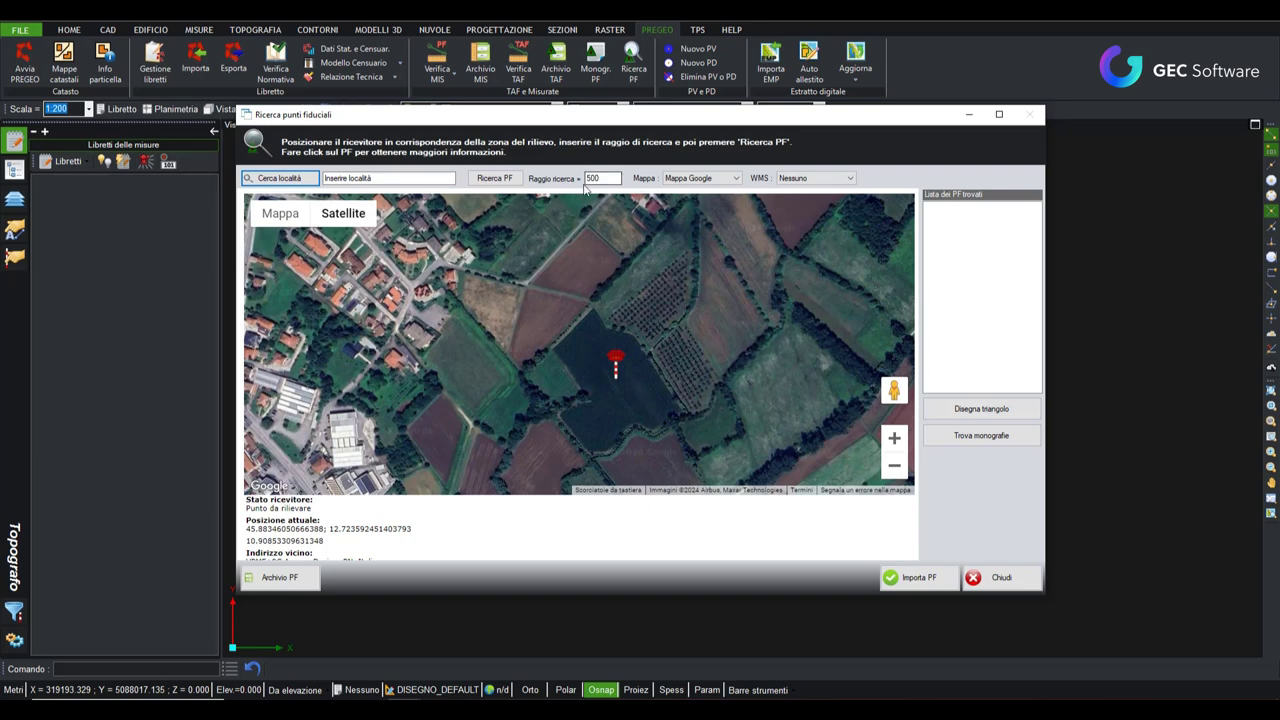
Step: Overlay the Ag. Entrate cadastral parcels and move the receiver onto the parcel to survey
left_click(810, 178)
left_click(800, 201)
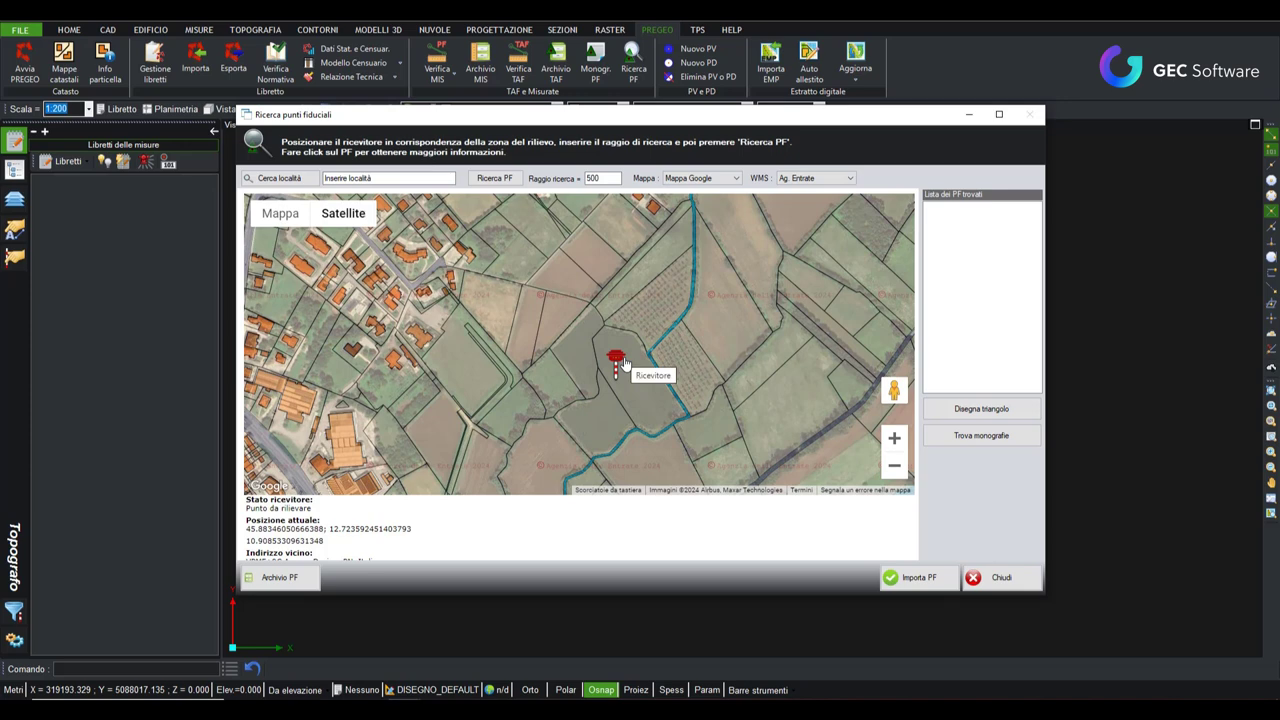
scroll(624, 388, "up", 1)
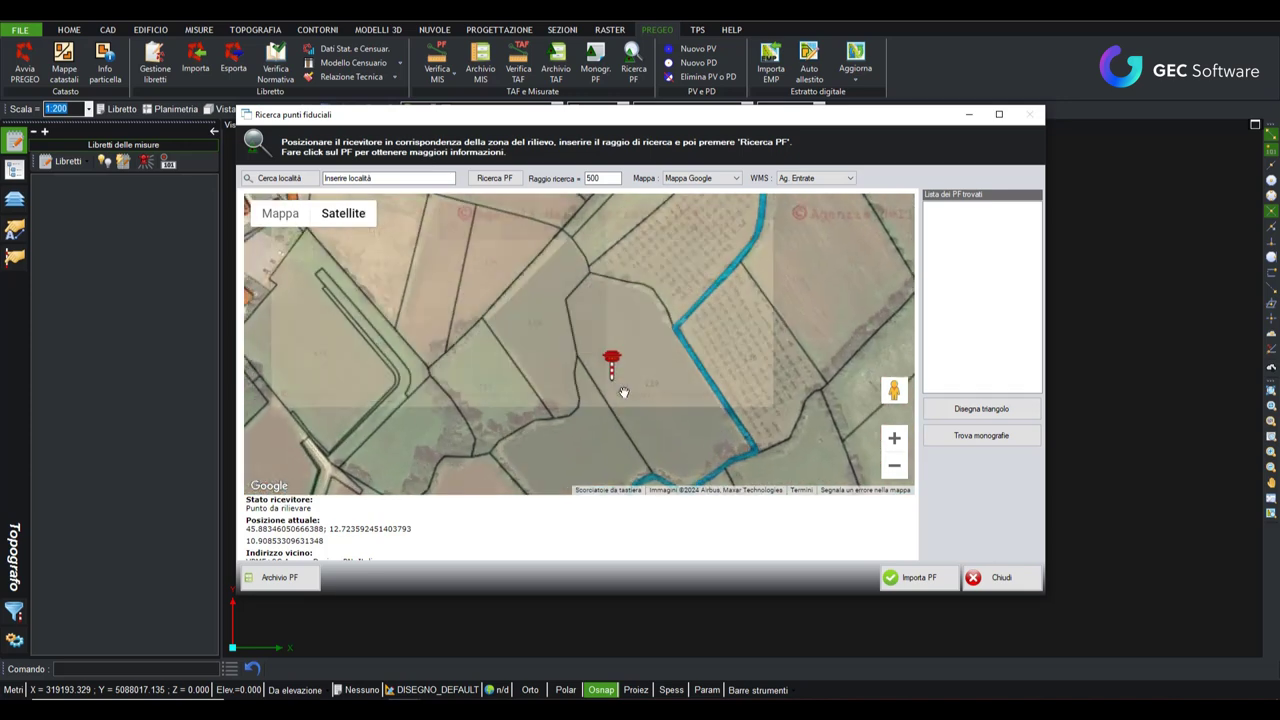
left_click_drag(624, 392, 484, 390)
left_click(531, 380)
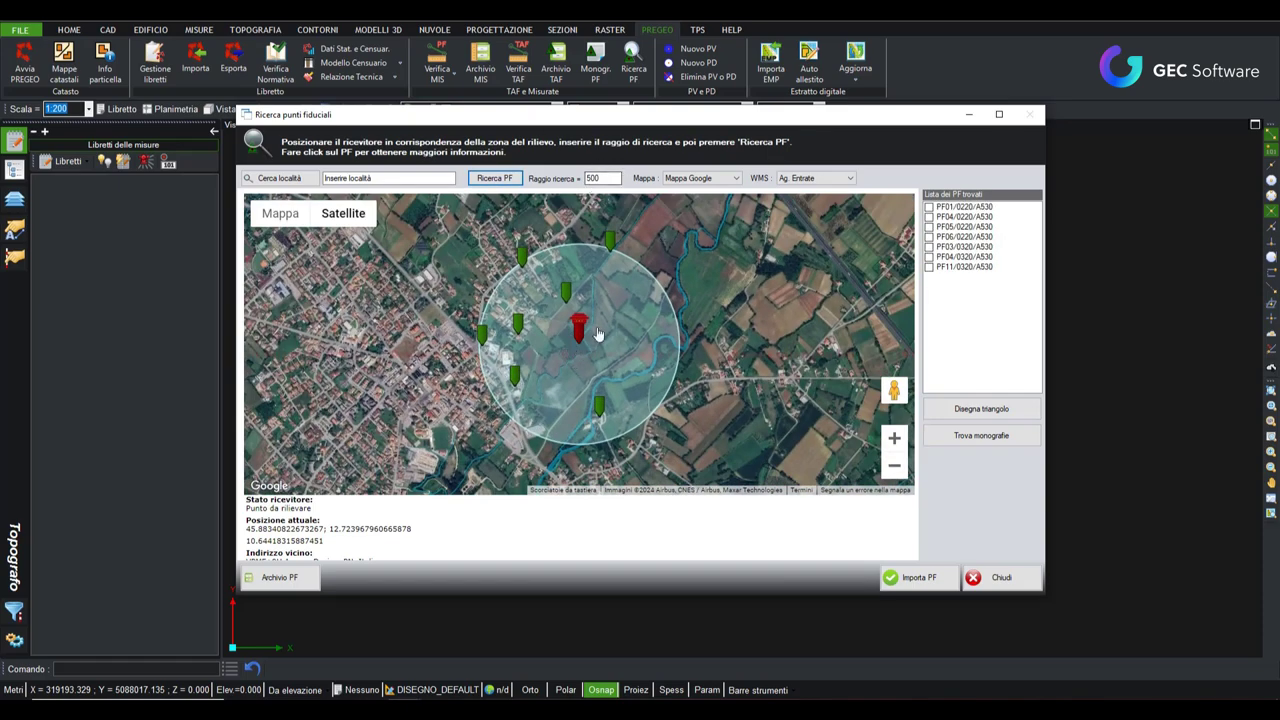
Step: Tick PF05/0220/A530 in the list of fiducial points found within 500 m
scroll(580, 340, "up", 1)
scroll(583, 363, "down", 1)
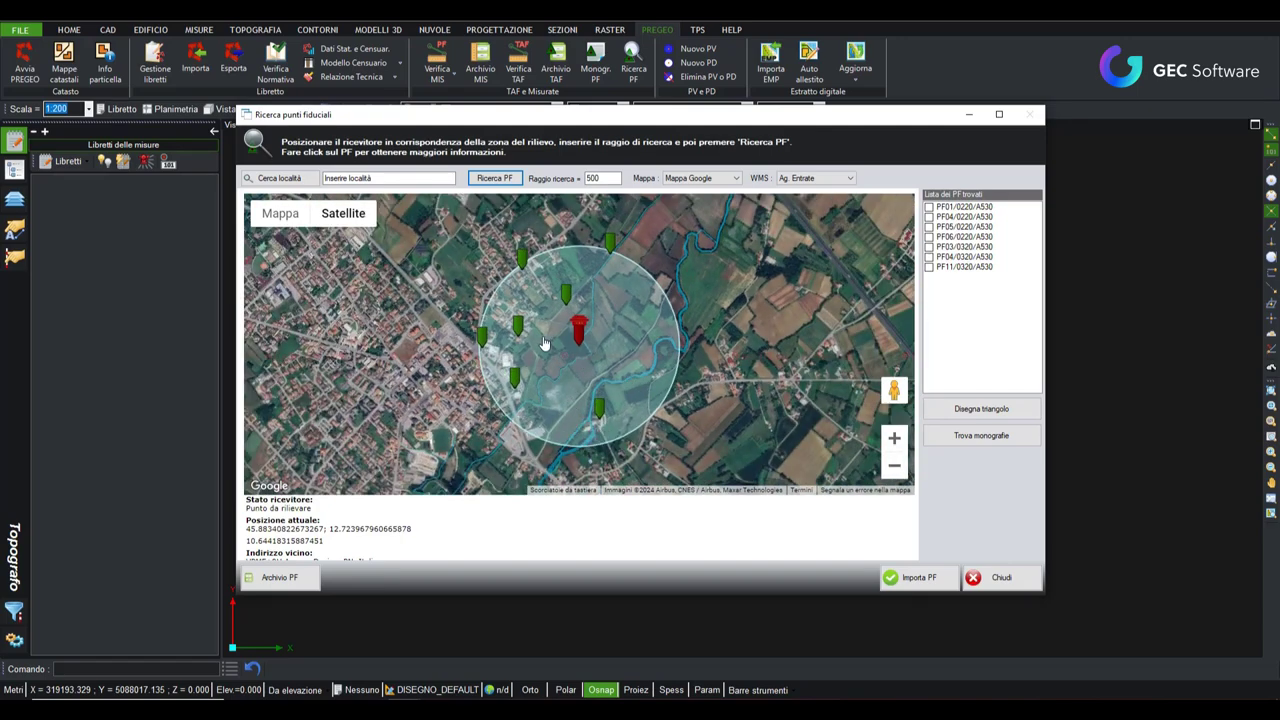
scroll(567, 300, "up", 1)
scroll(568, 320, "up", 2)
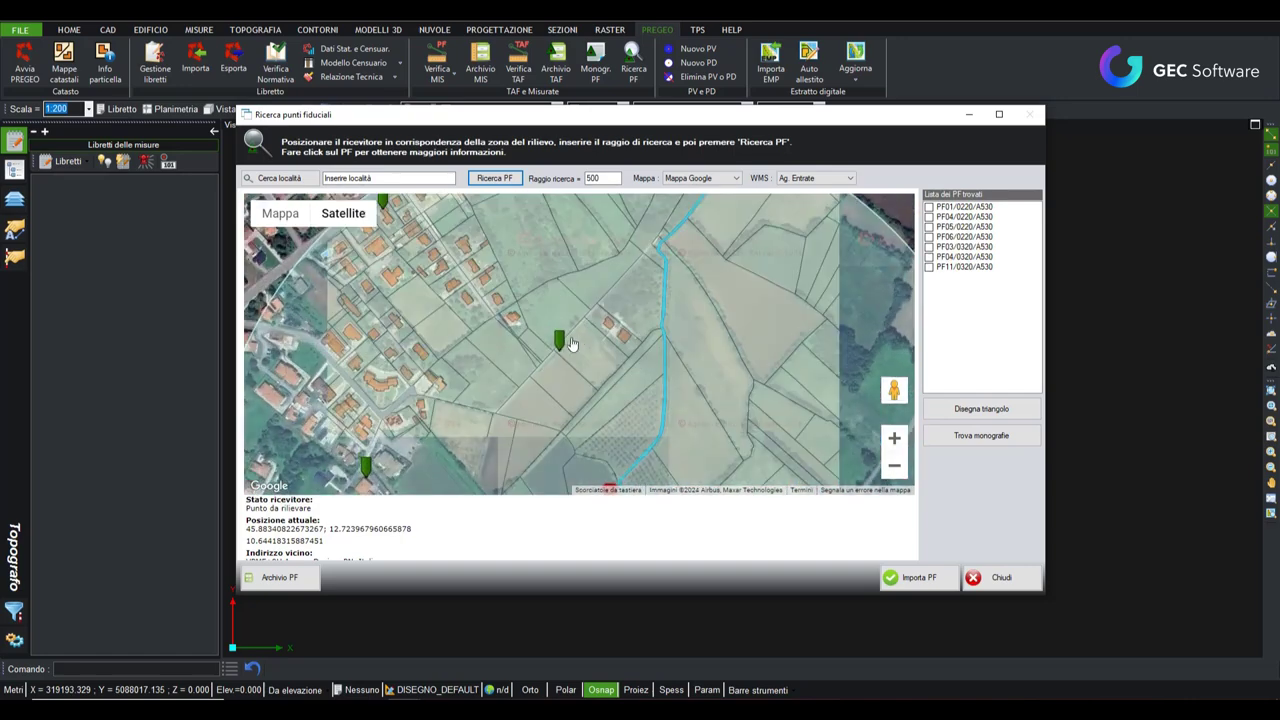
scroll(640, 340, "down", 1)
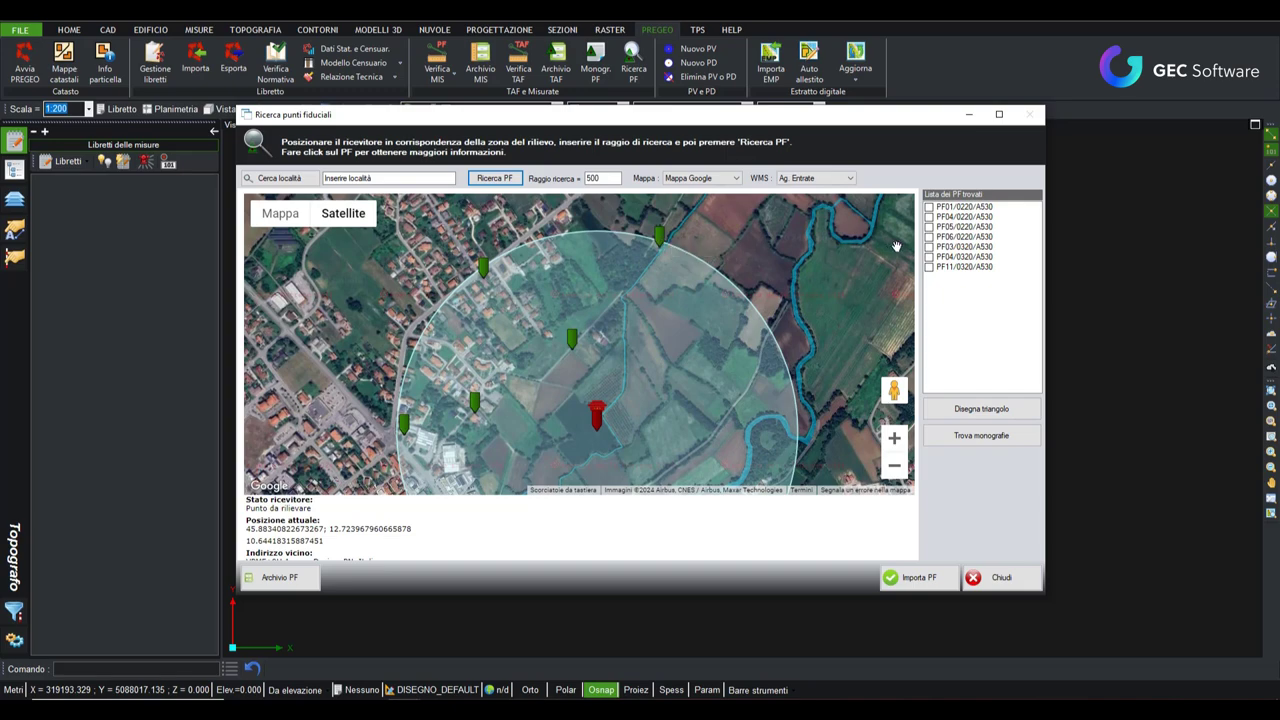
left_click(928, 228)
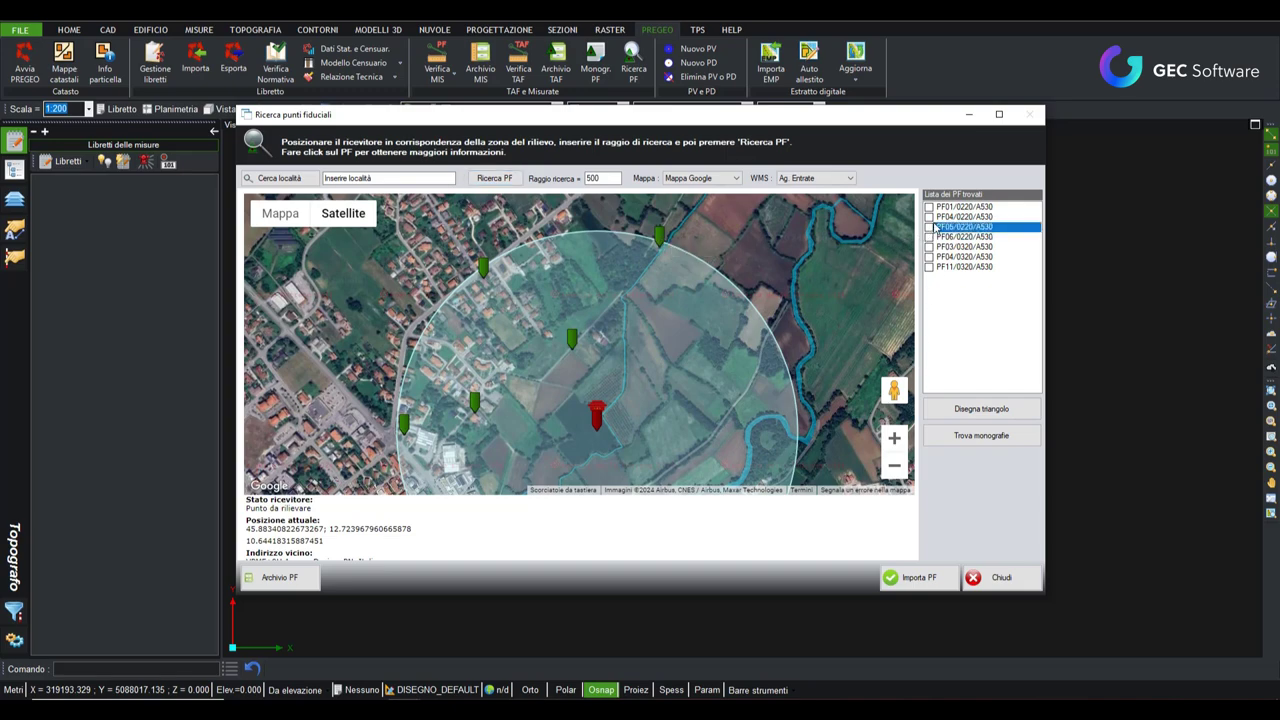
left_click(929, 228)
left_click(929, 228)
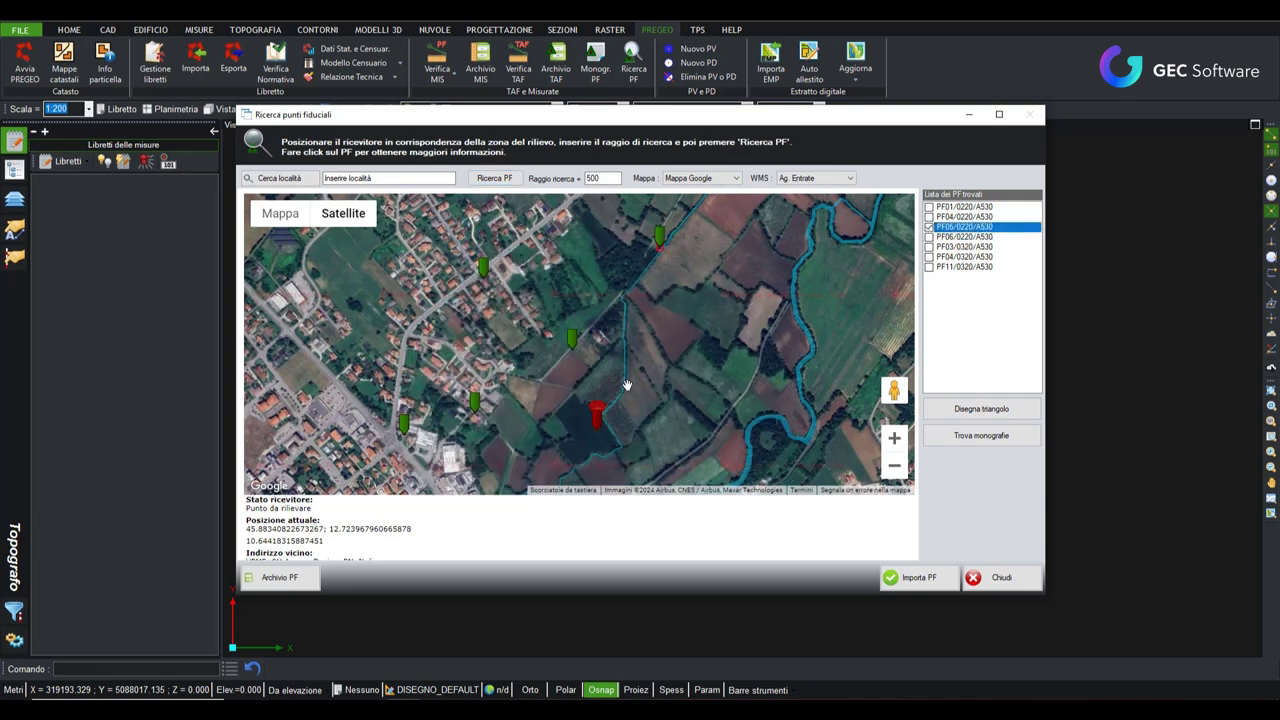
scroll(645, 400, "down", 2)
scroll(644, 430, "up", 1)
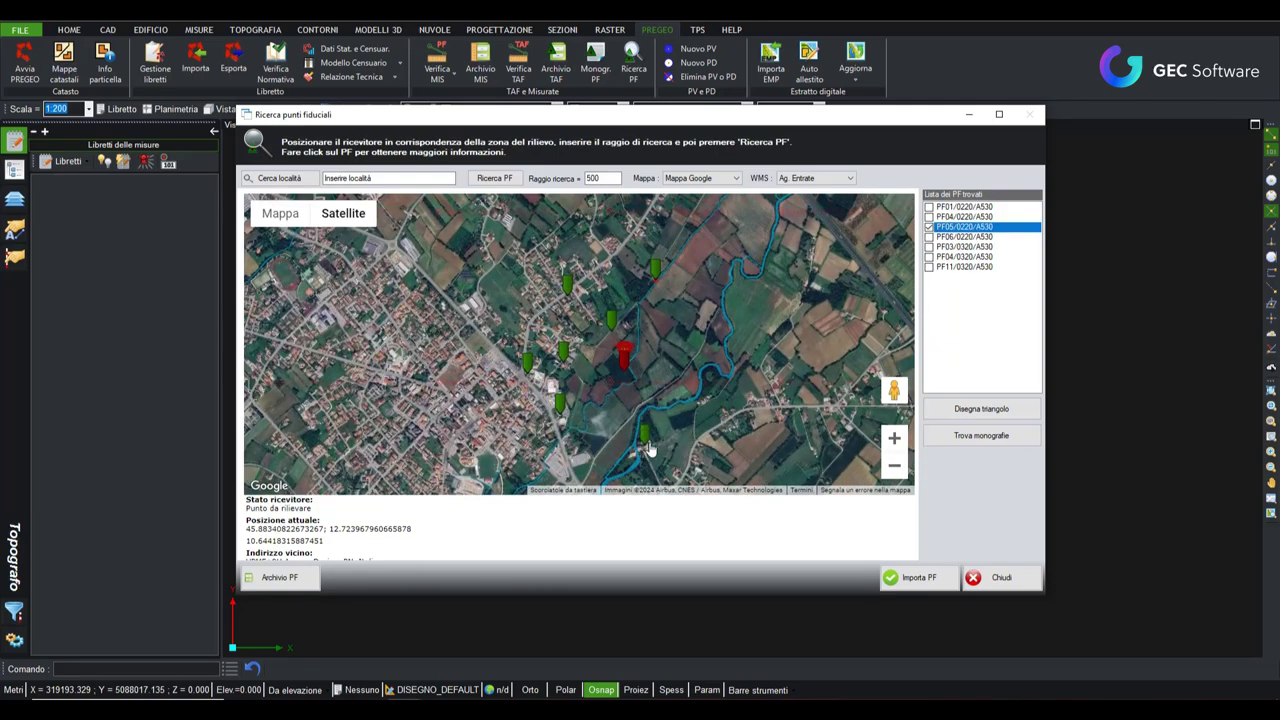
Step: View and then close the details of fiducial point PF11/0320/A530
left_click(645, 440)
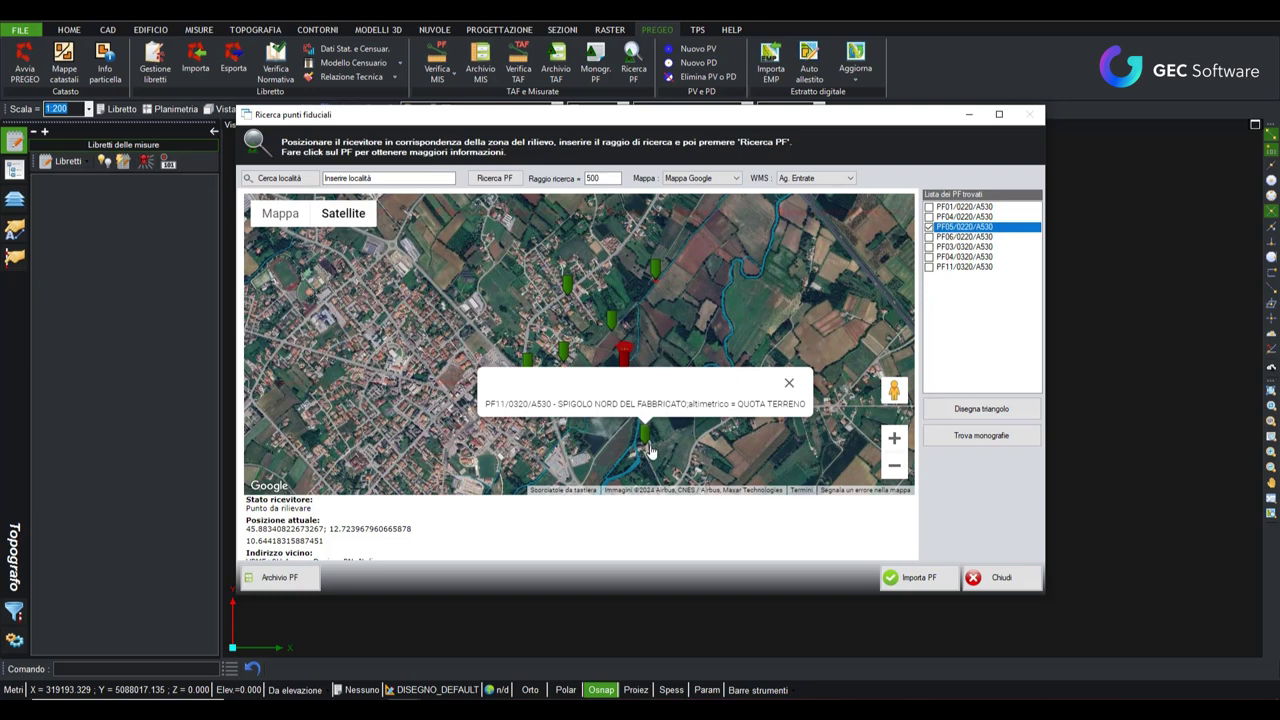
left_click(789, 383)
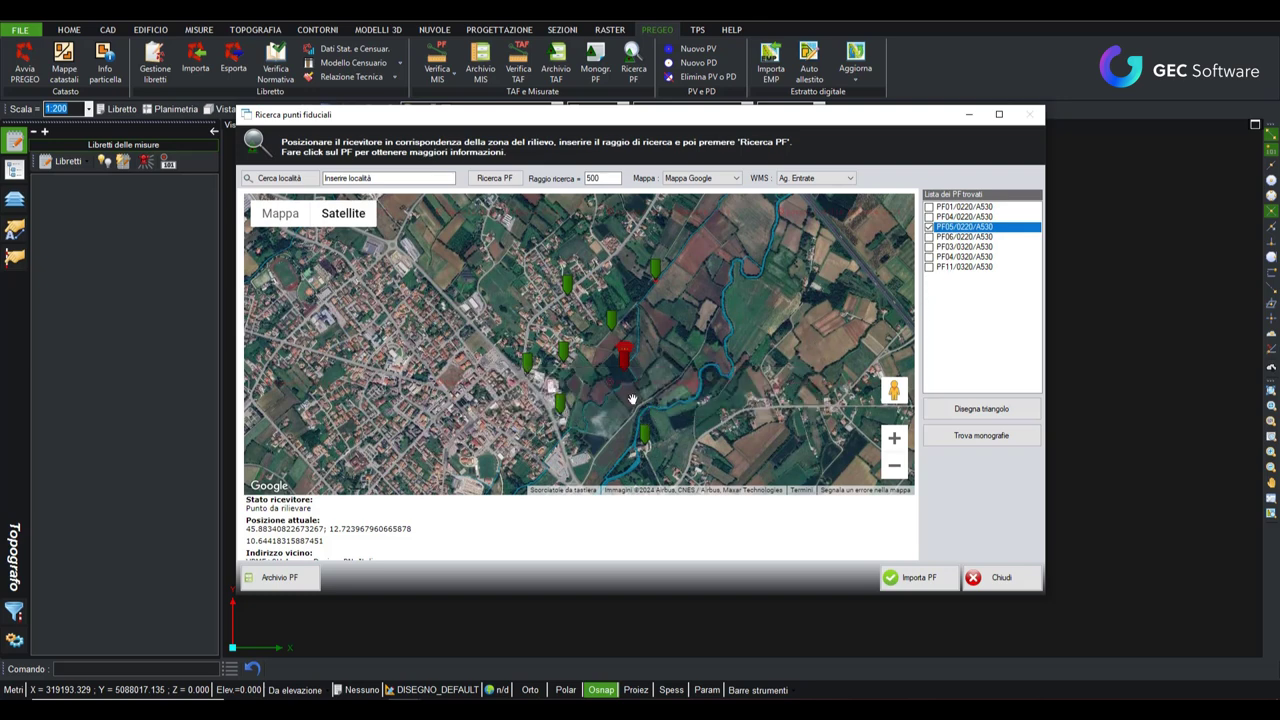
scroll(630, 395, "up", 1)
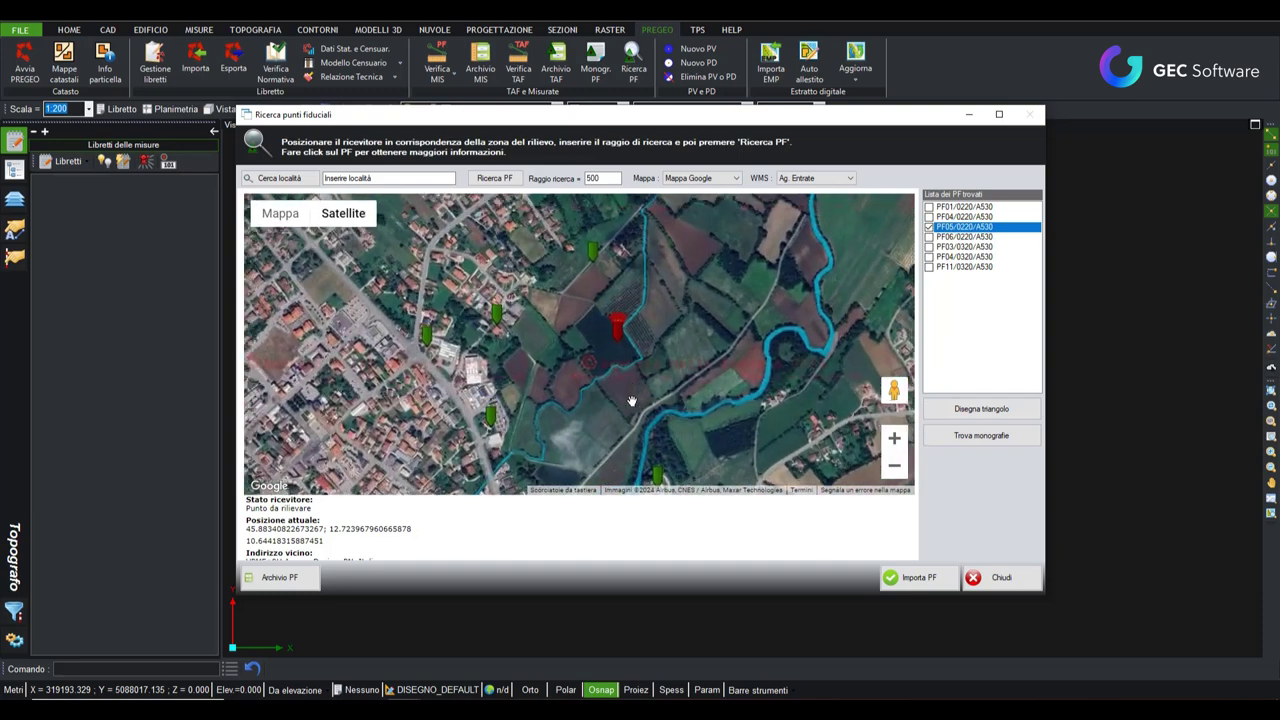
Step: Tick all seven found A530 points, from PF11/0320 through PF01/0220, for import
left_click(657, 478)
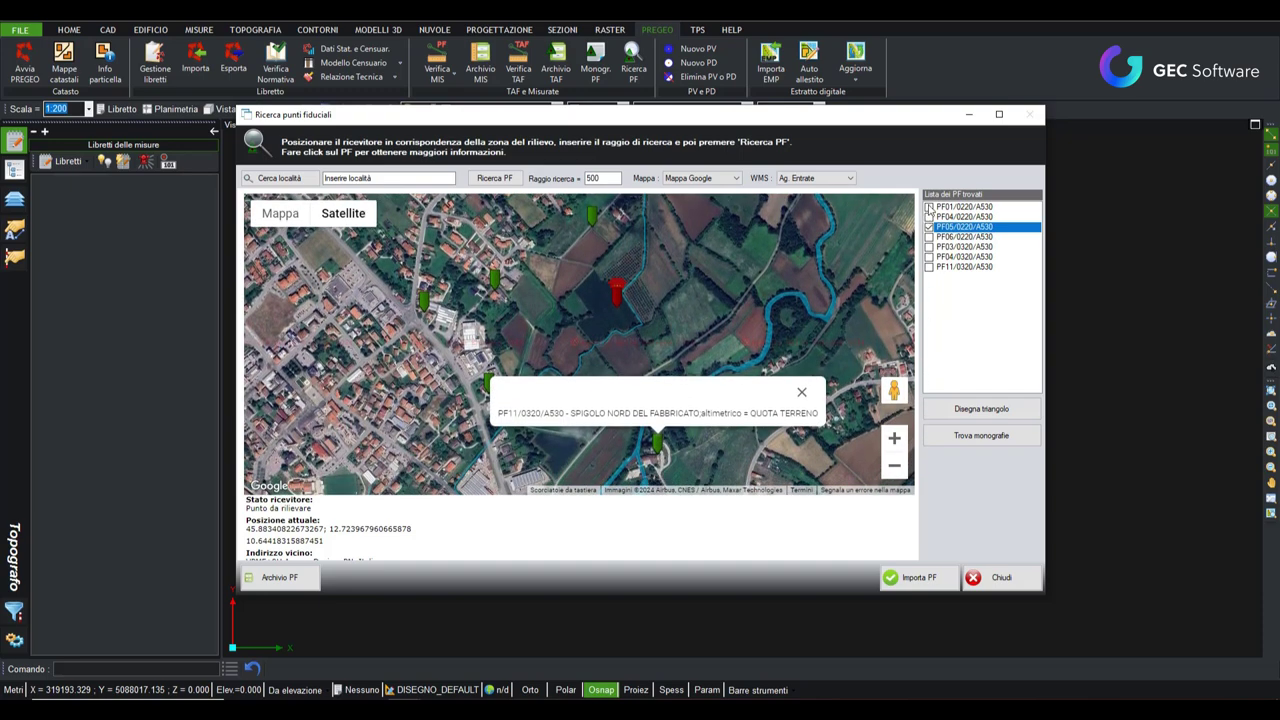
left_click(930, 267)
left_click(929, 257)
left_click(929, 247)
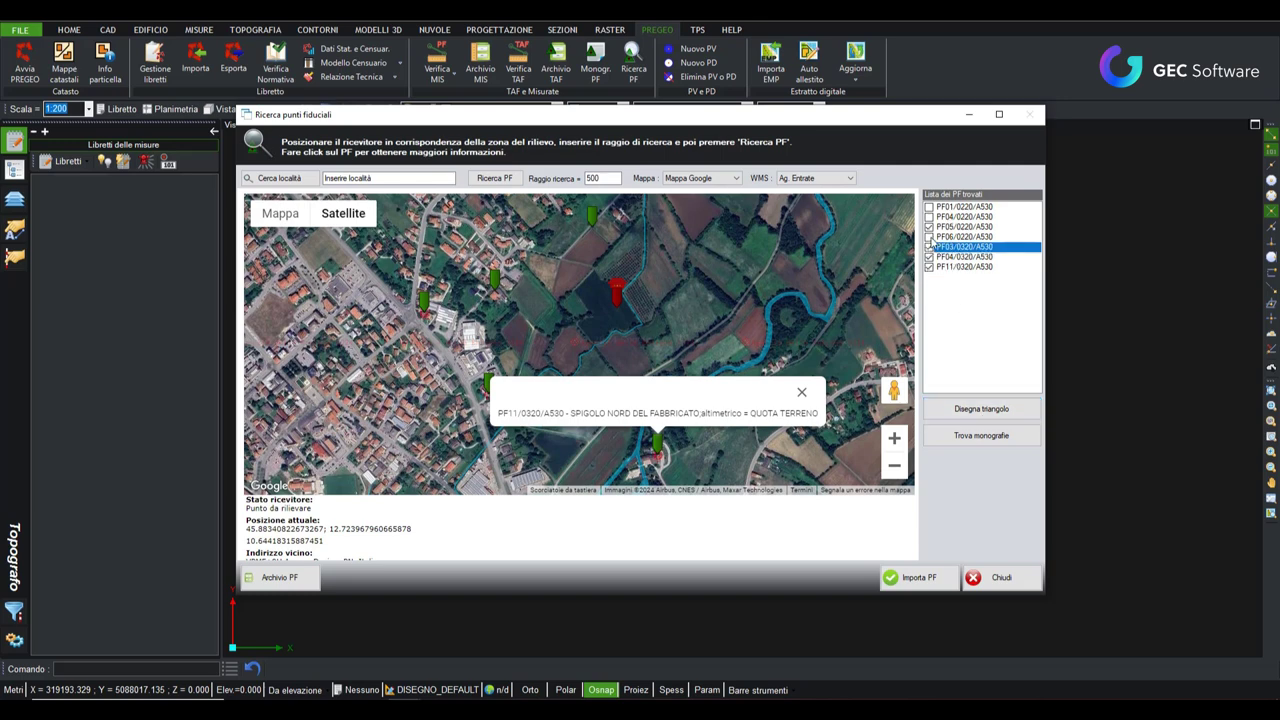
left_click(929, 237)
left_click(929, 227)
left_click(929, 217)
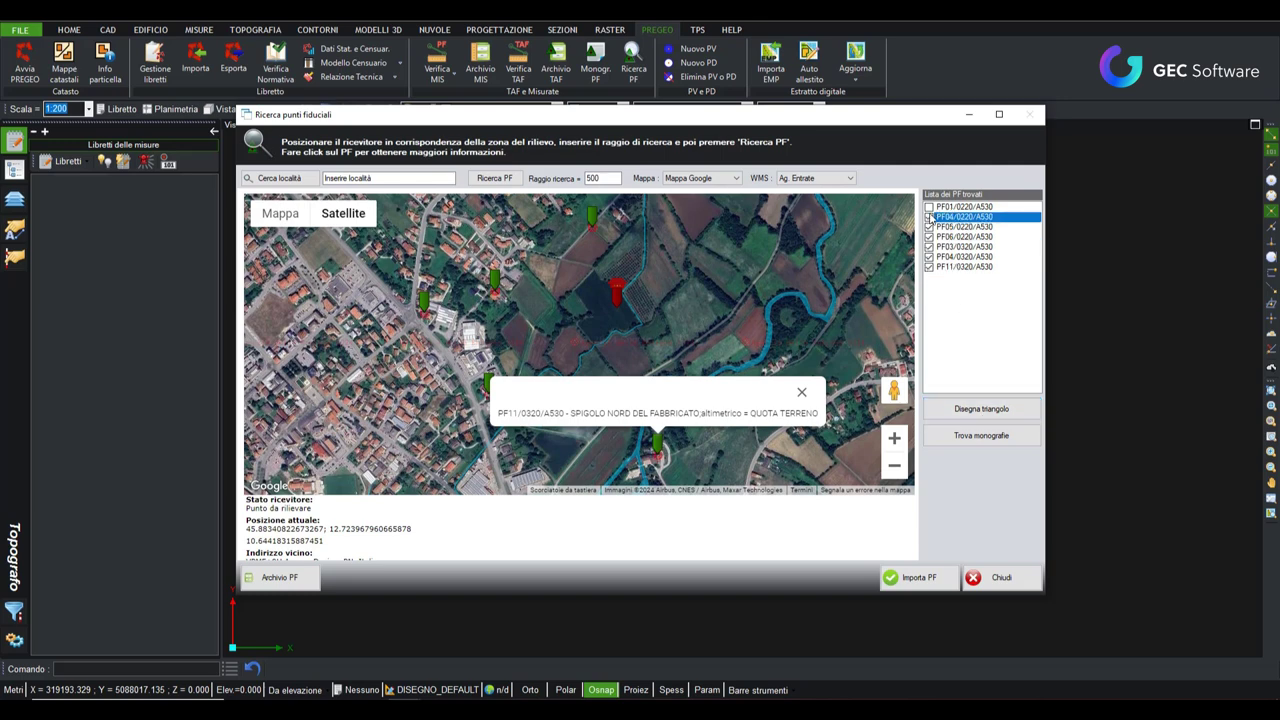
left_click(929, 217)
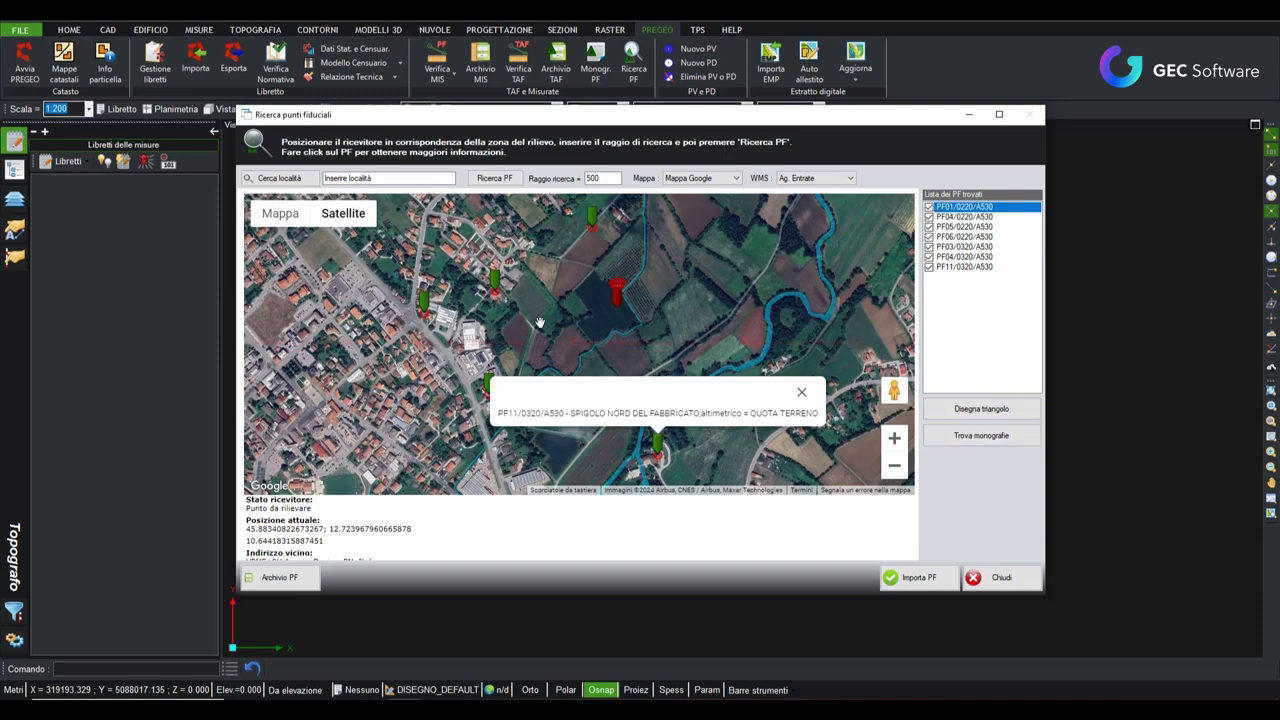
Step: Close the PF11 popup and untick PF04/0320/A530 from the found points
left_click_drag(539, 323, 583, 359)
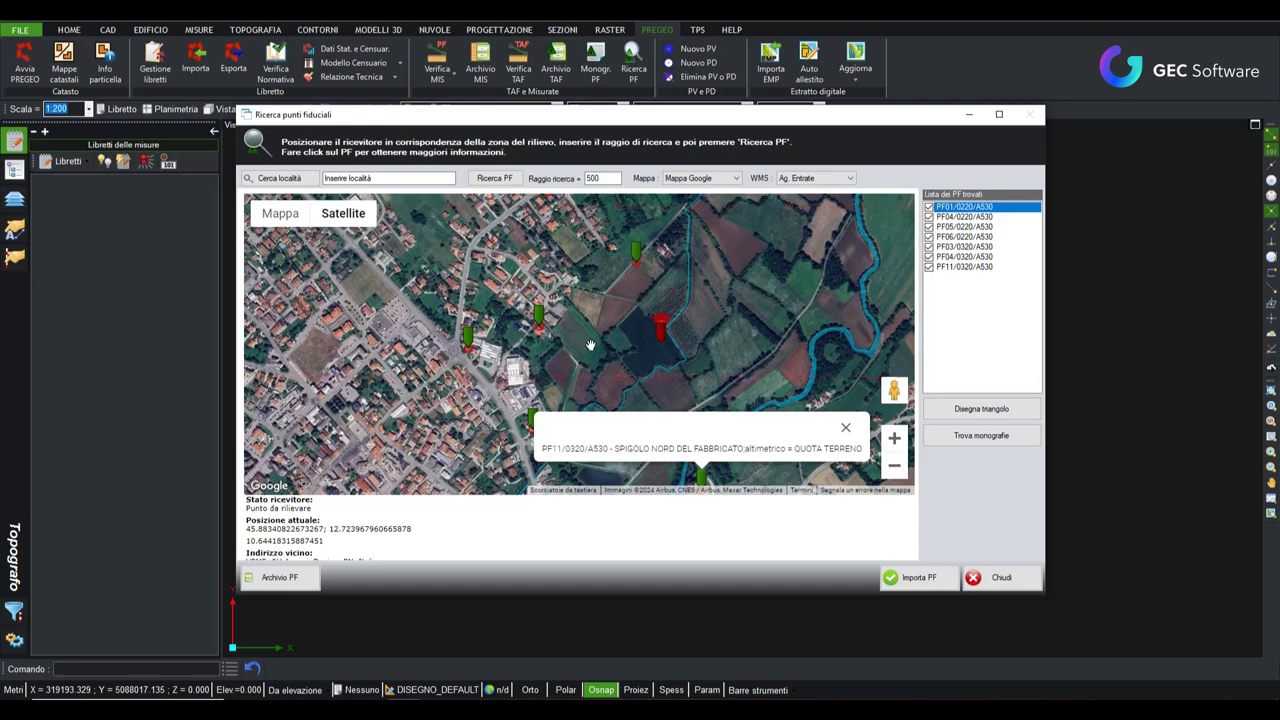
scroll(650, 330, "down", 1)
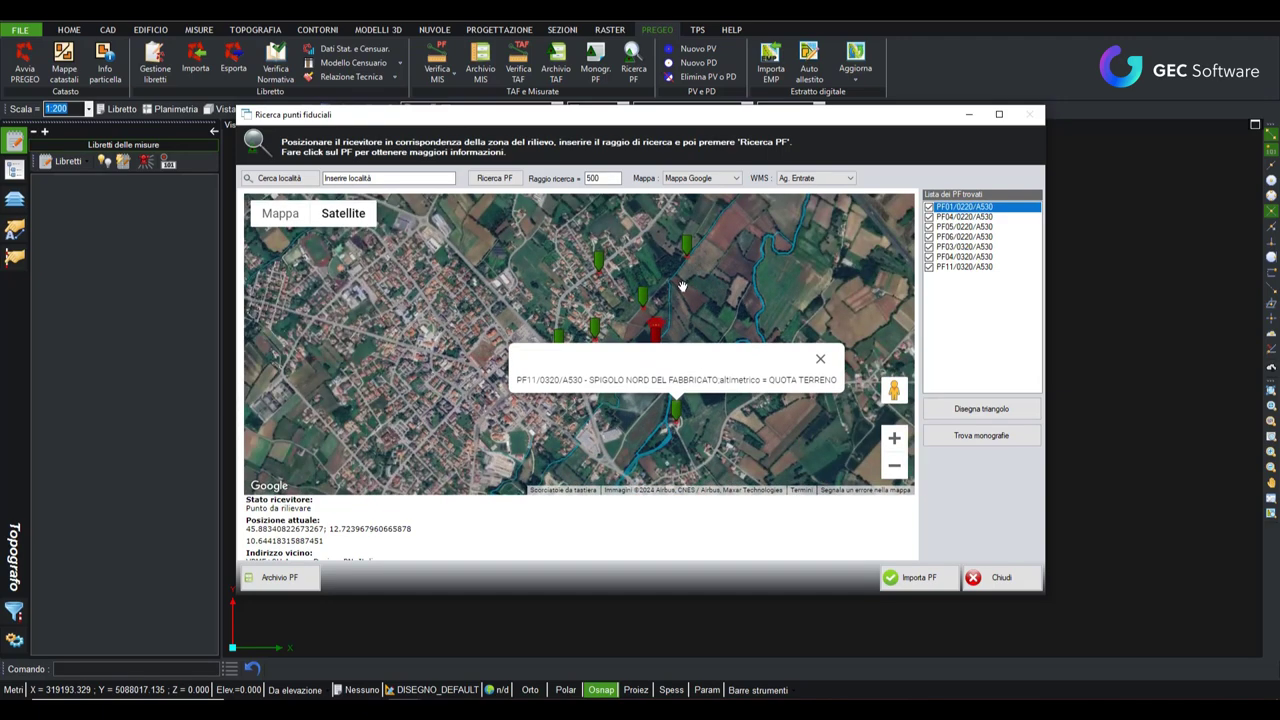
left_click(683, 425)
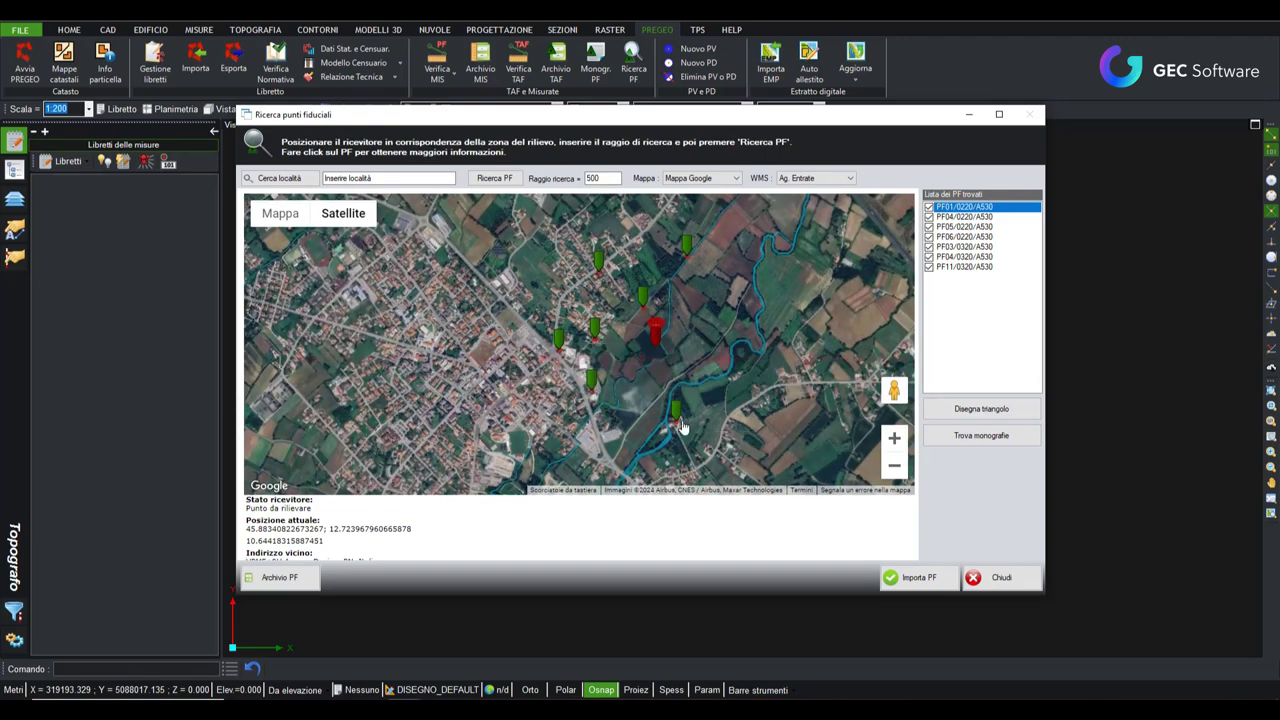
scroll(681, 424, "up", 1)
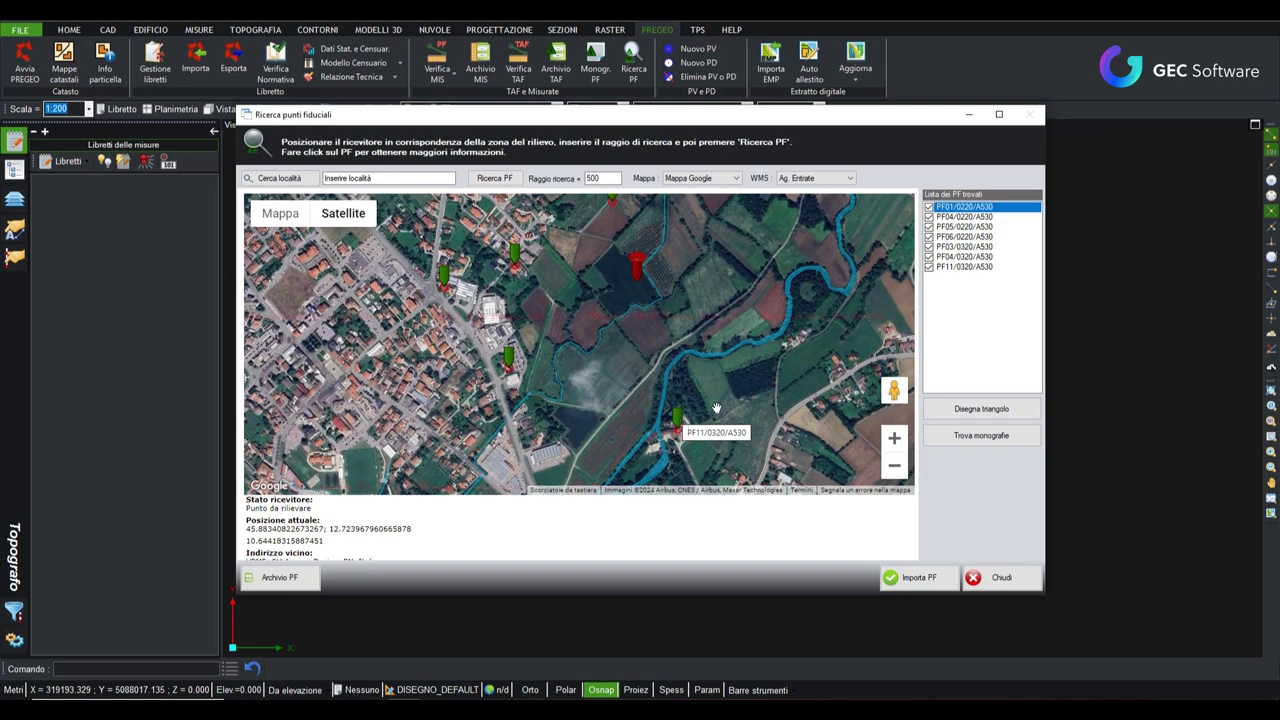
left_click(928, 257)
scroll(565, 373, "down", 1)
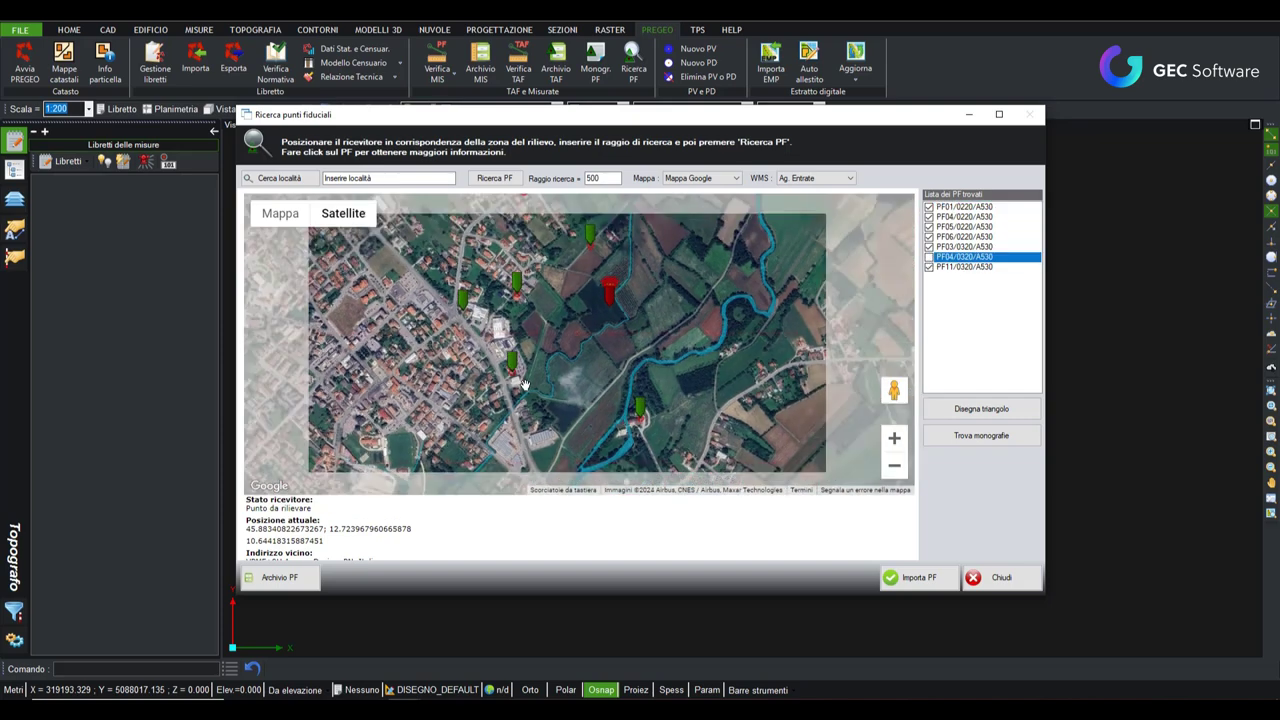
scroll(528, 338, "up", 1)
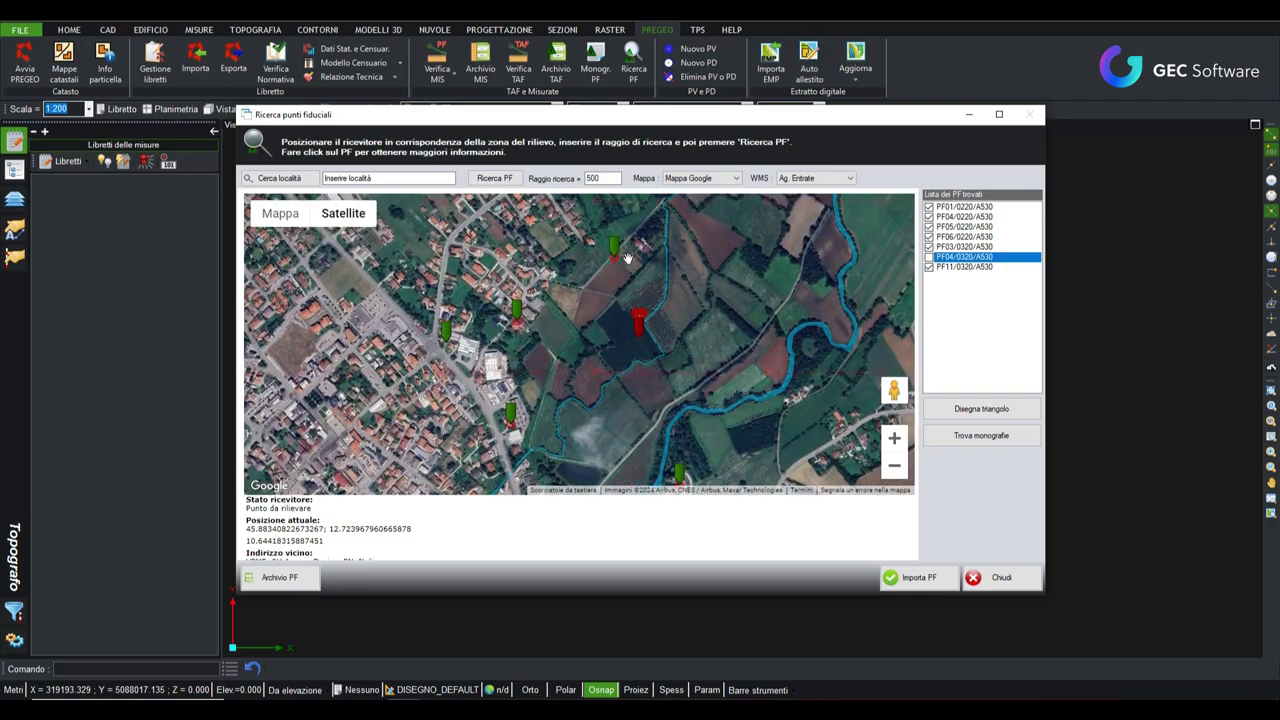
scroll(627, 258, "down", 1)
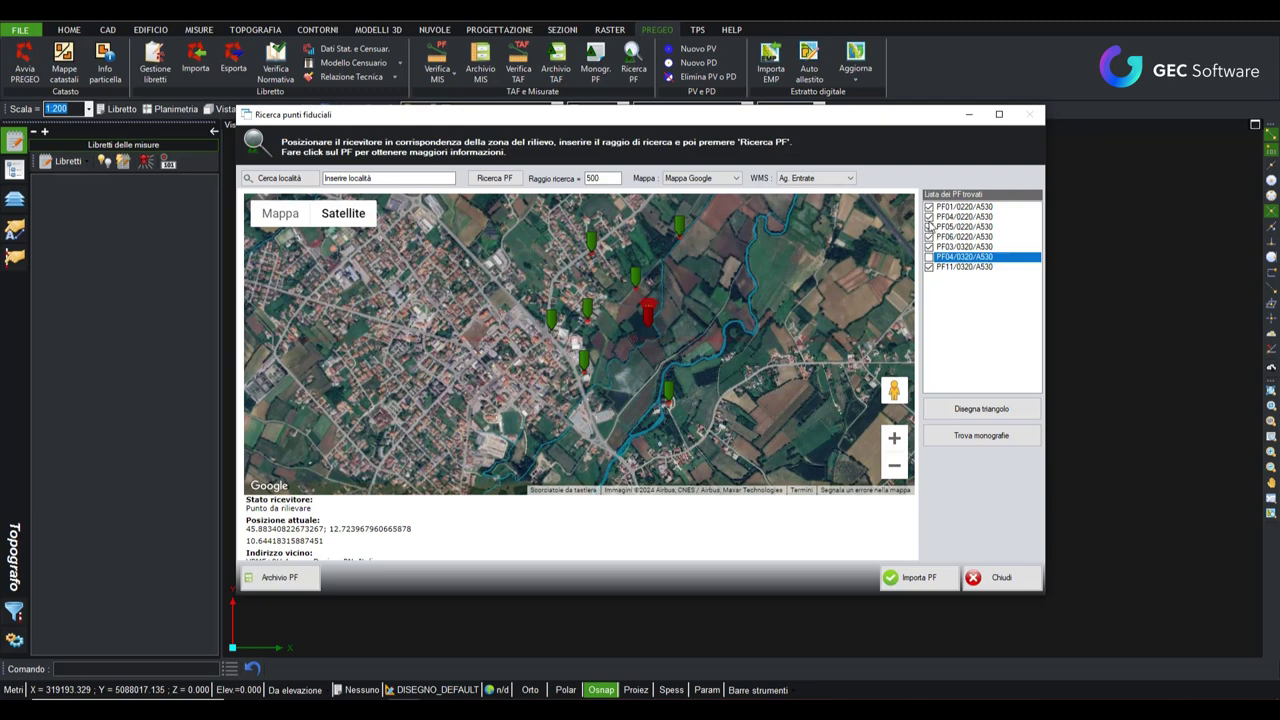
Step: Untick PF01/0220, PF06/0220 and PF03/0320, keeping PF04/0220, PF05/0220 and PF11/0320
left_click(930, 207)
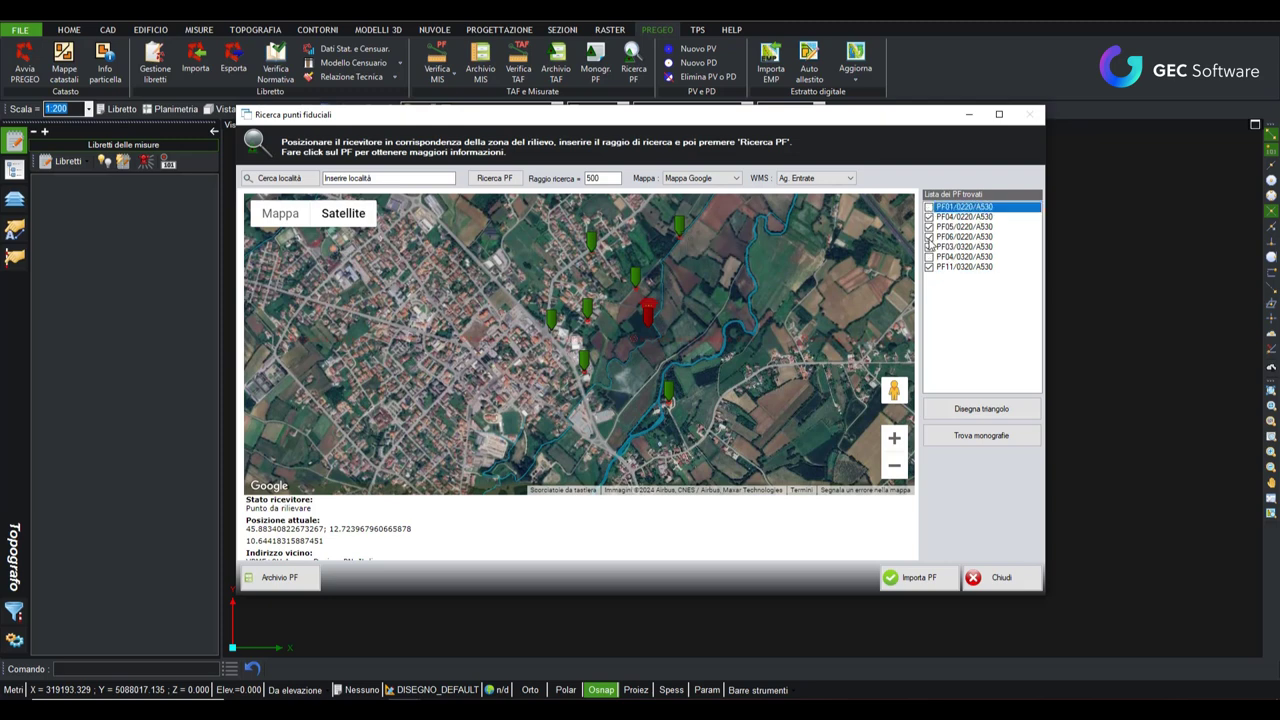
left_click(929, 238)
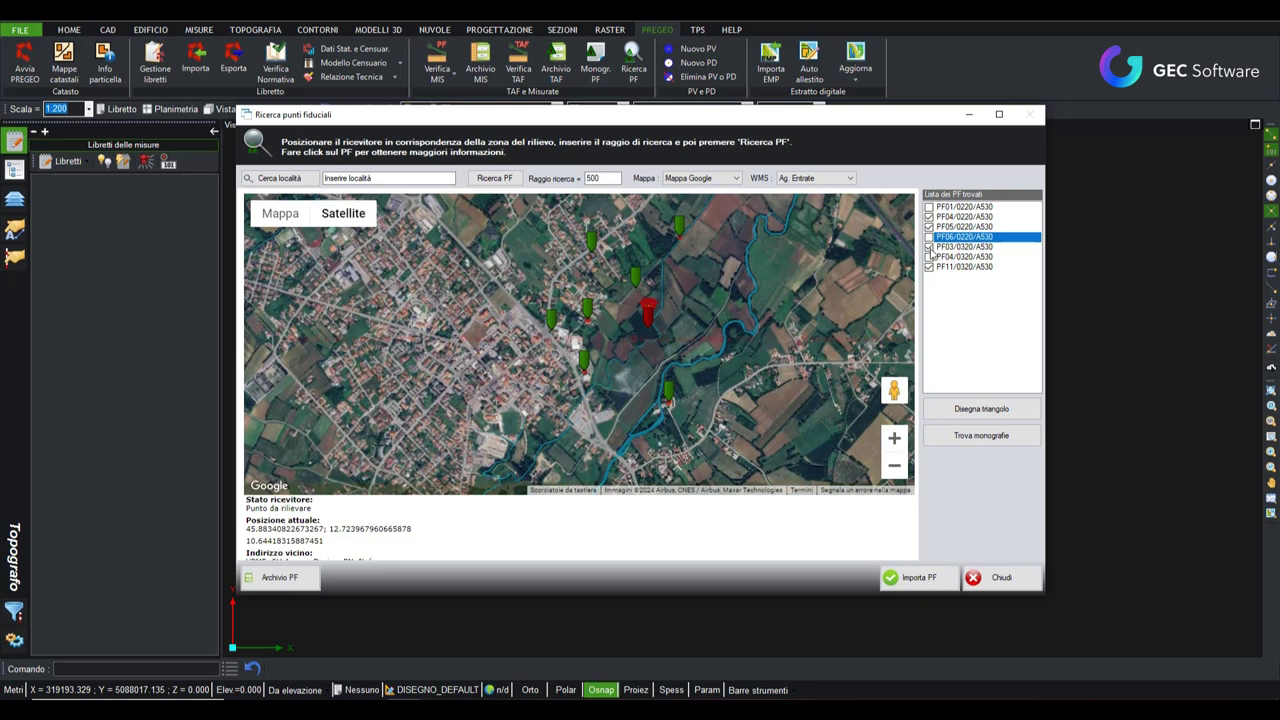
left_click(929, 247)
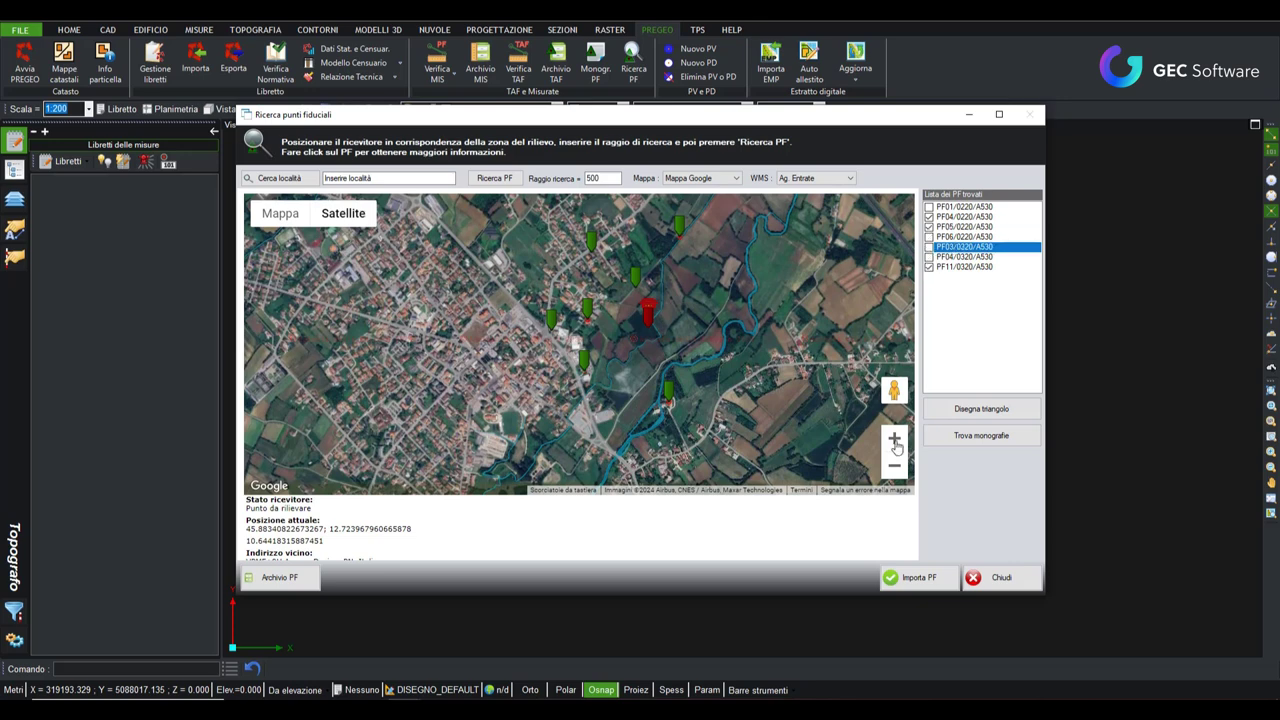
Step: Draw the triangle joining the three remaining fiducial points and zoom to check it
left_click(981, 408)
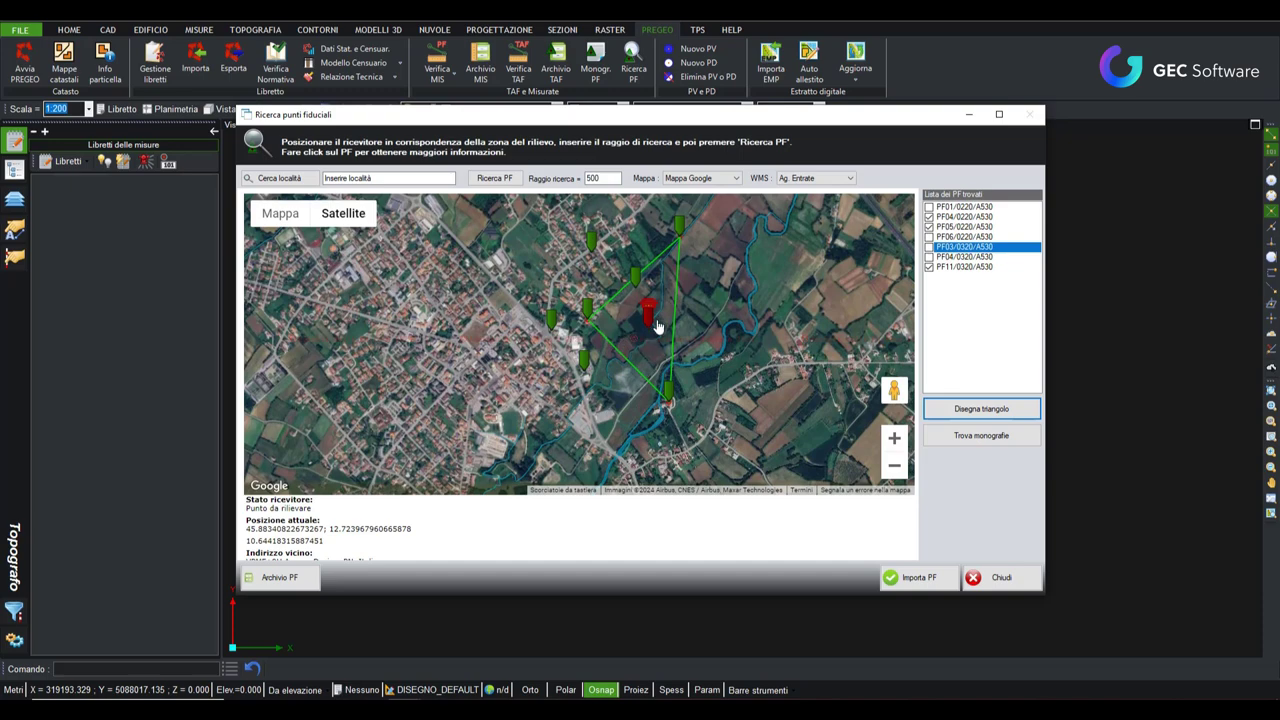
scroll(655, 322, "up", 3)
scroll(650, 315, "up", 2)
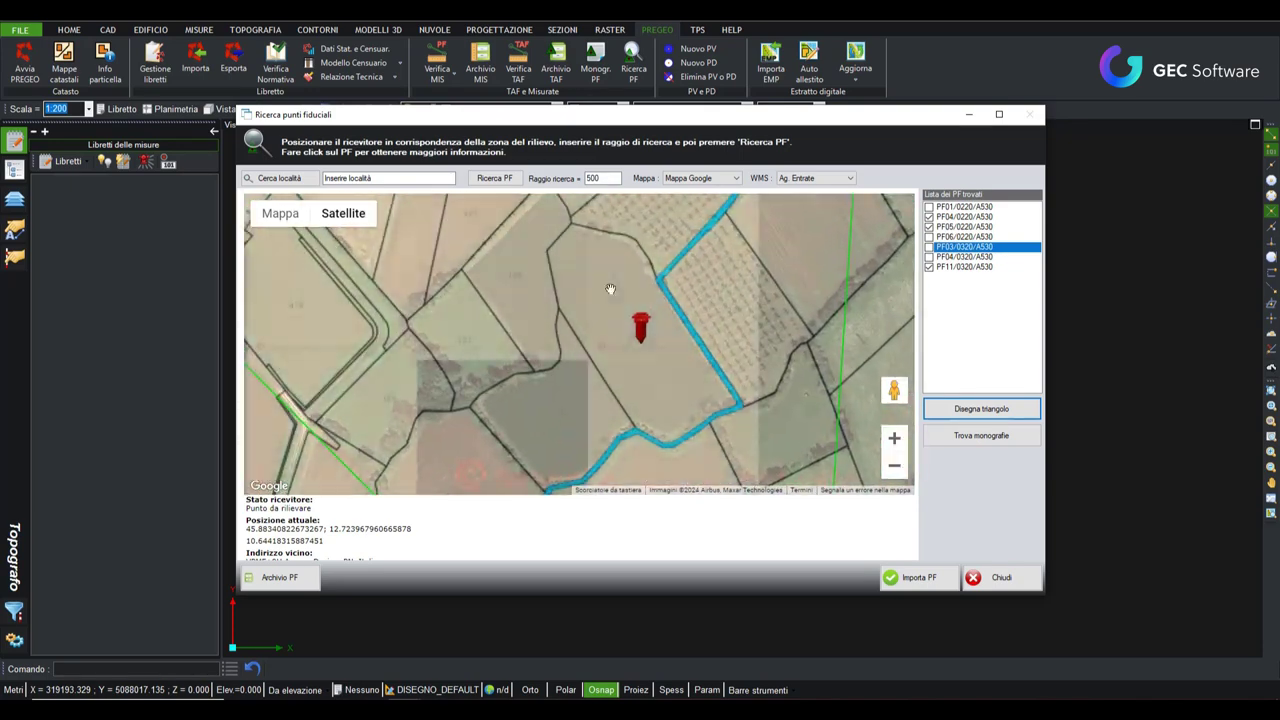
scroll(615, 291, "down", 1)
scroll(635, 298, "down", 1)
scroll(655, 306, "down", 1)
scroll(675, 314, "down", 1)
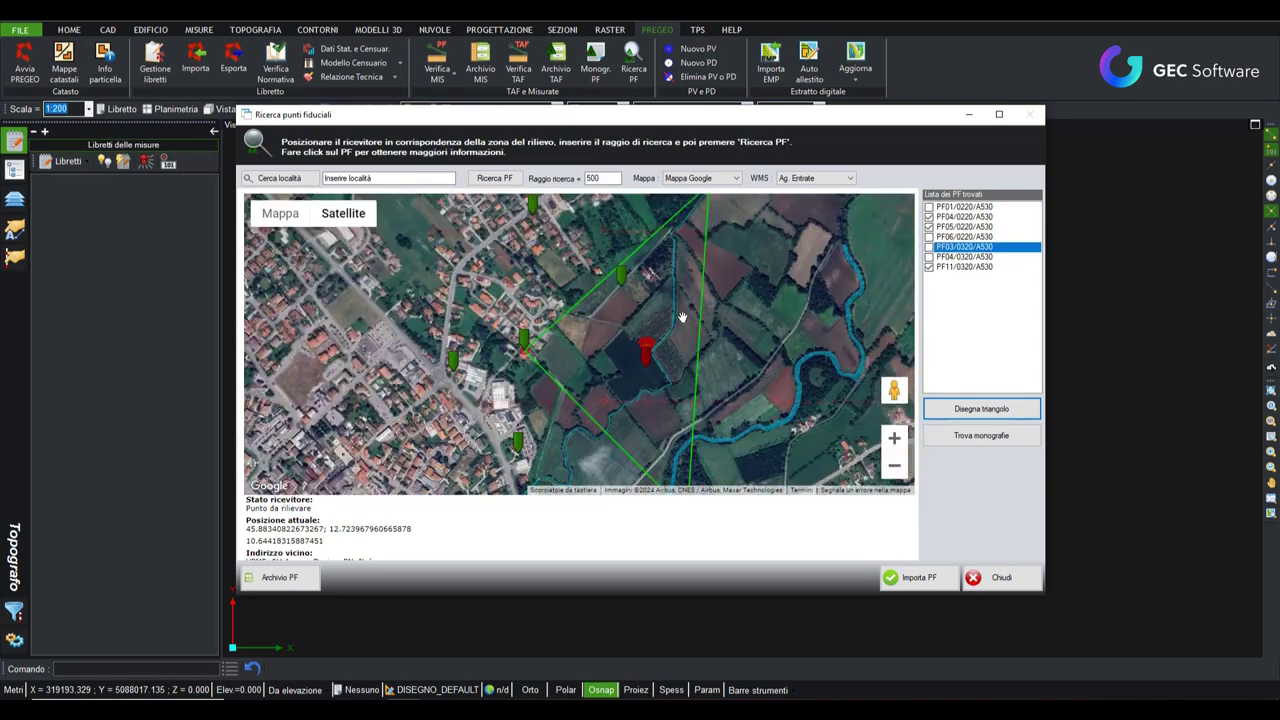
scroll(681, 317, "down", 1)
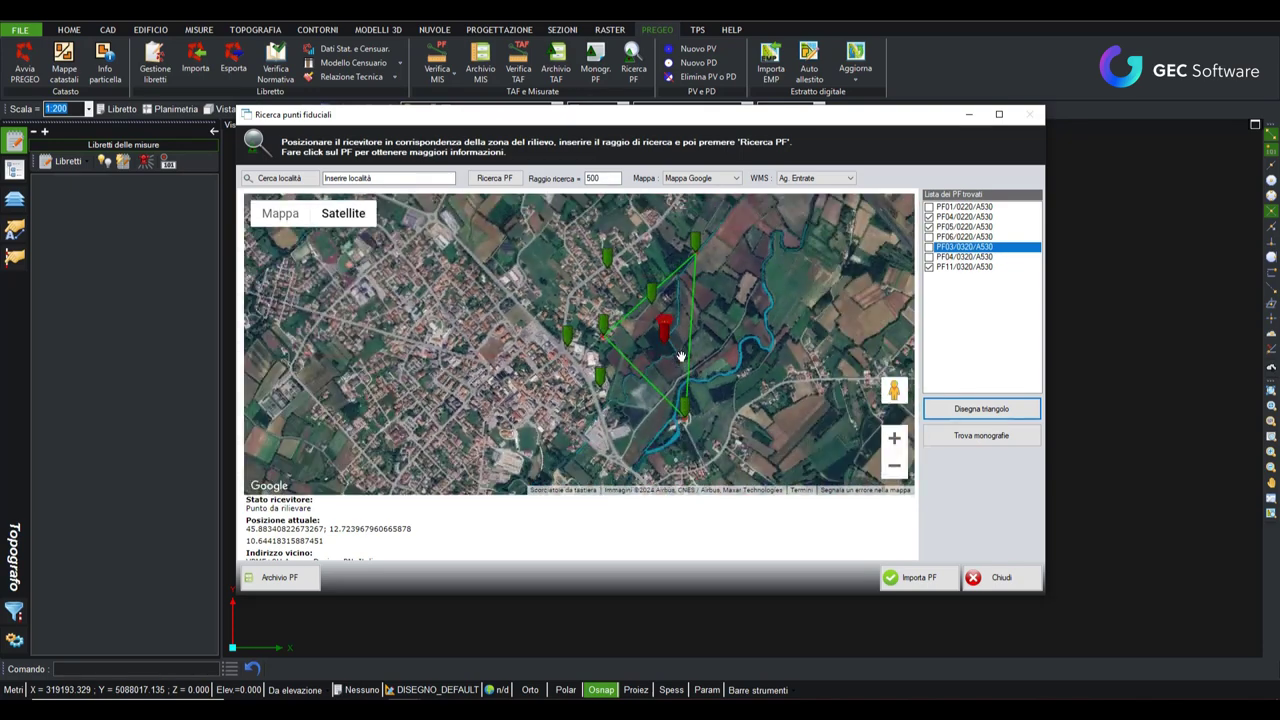
Step: Find the fiducial point monographs and open A530-0320-12.pdf in Chrome
left_click(987, 437)
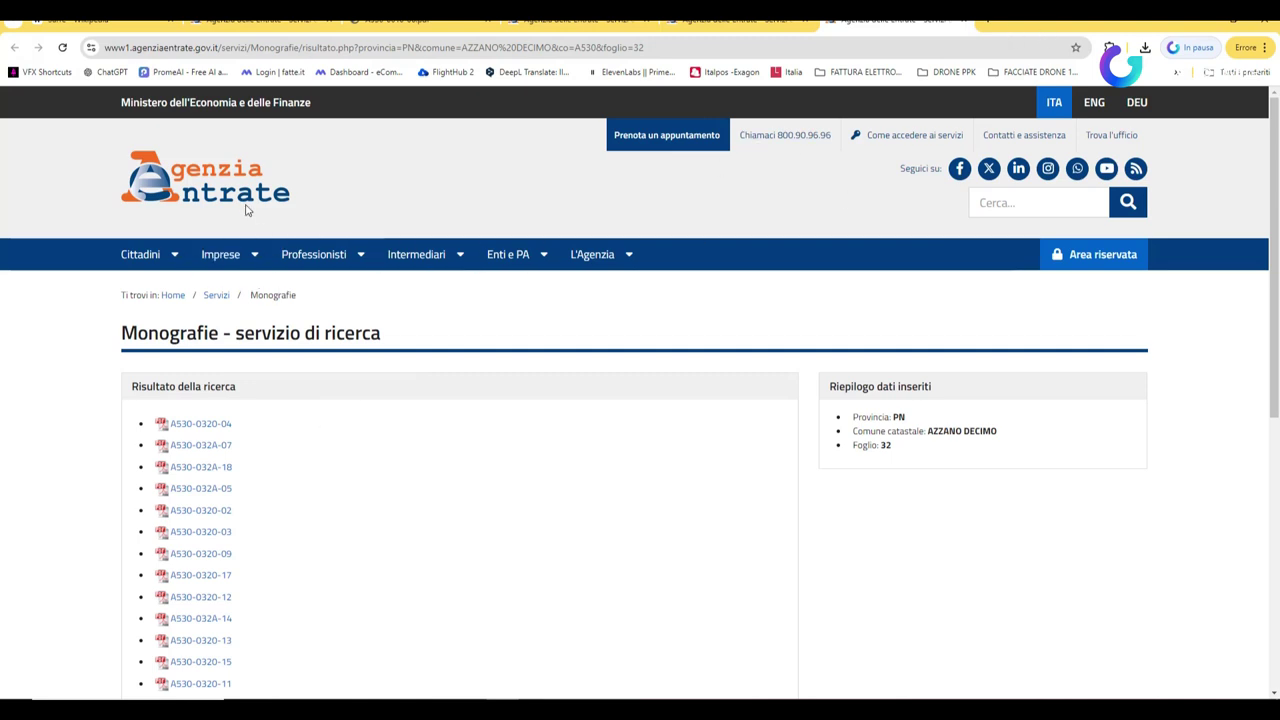
scroll(229, 486, "down", 2)
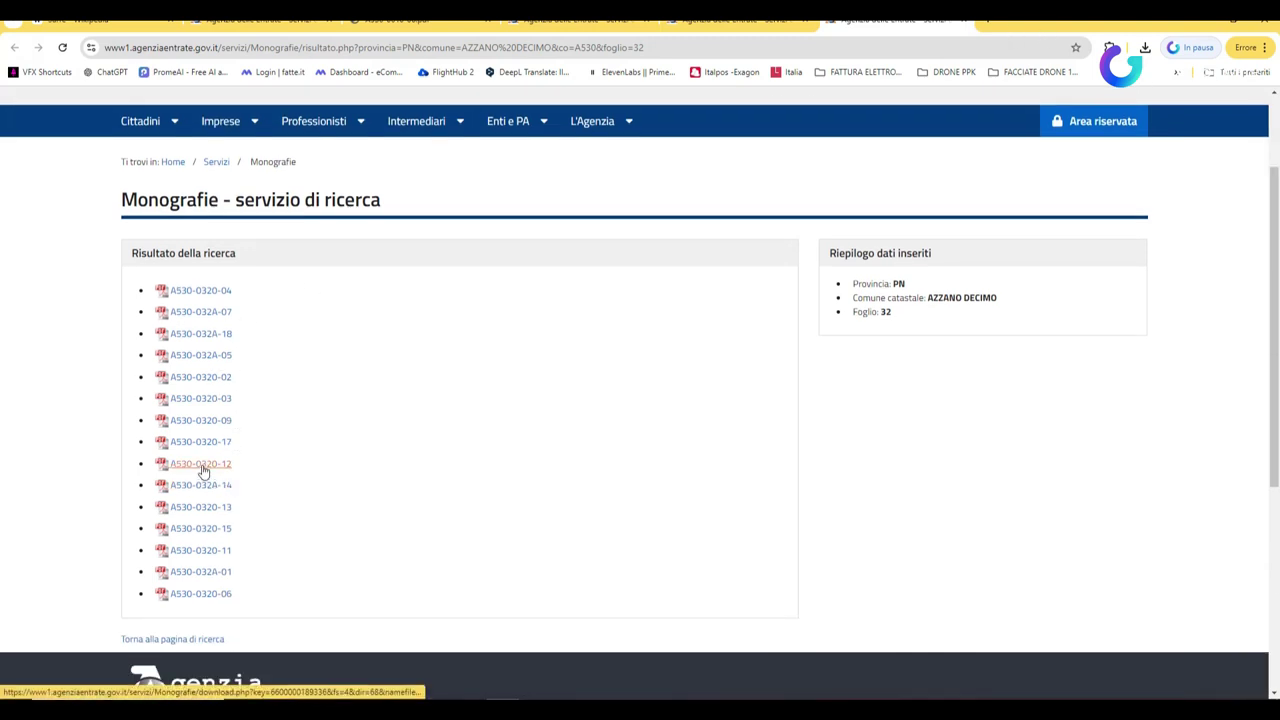
left_click(203, 470)
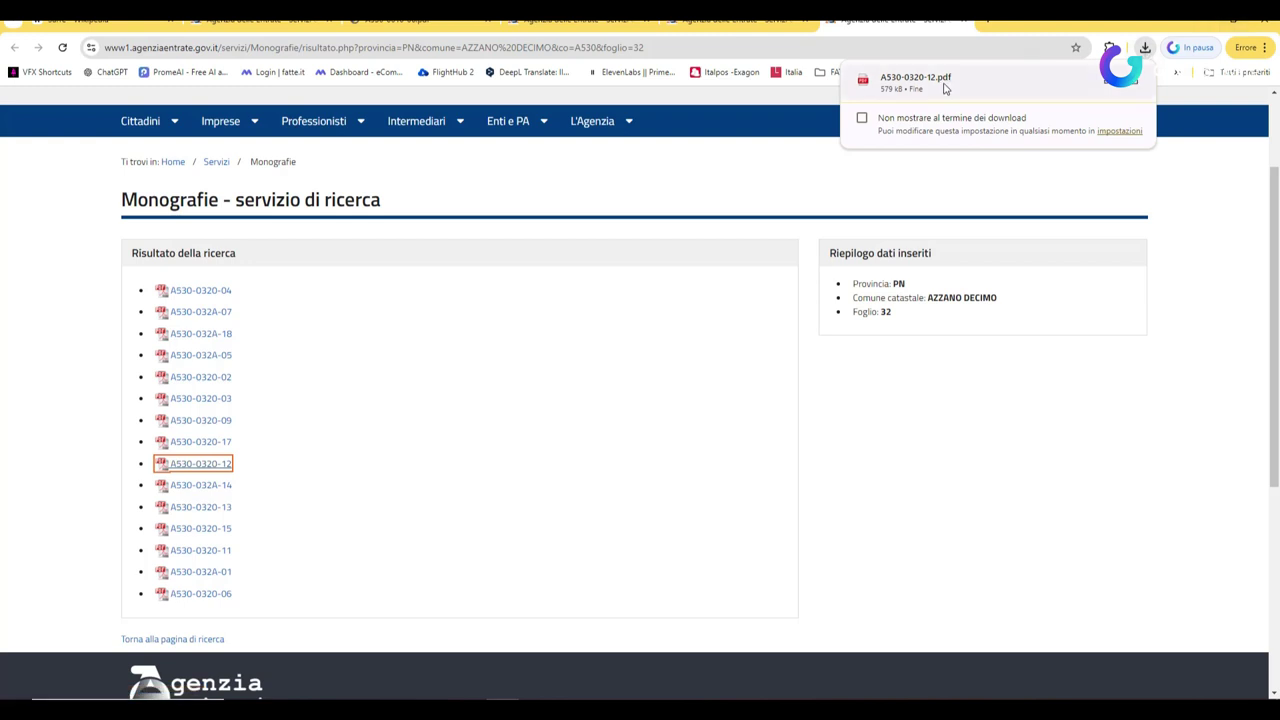
left_click(946, 88)
scroll(719, 505, "down", 3)
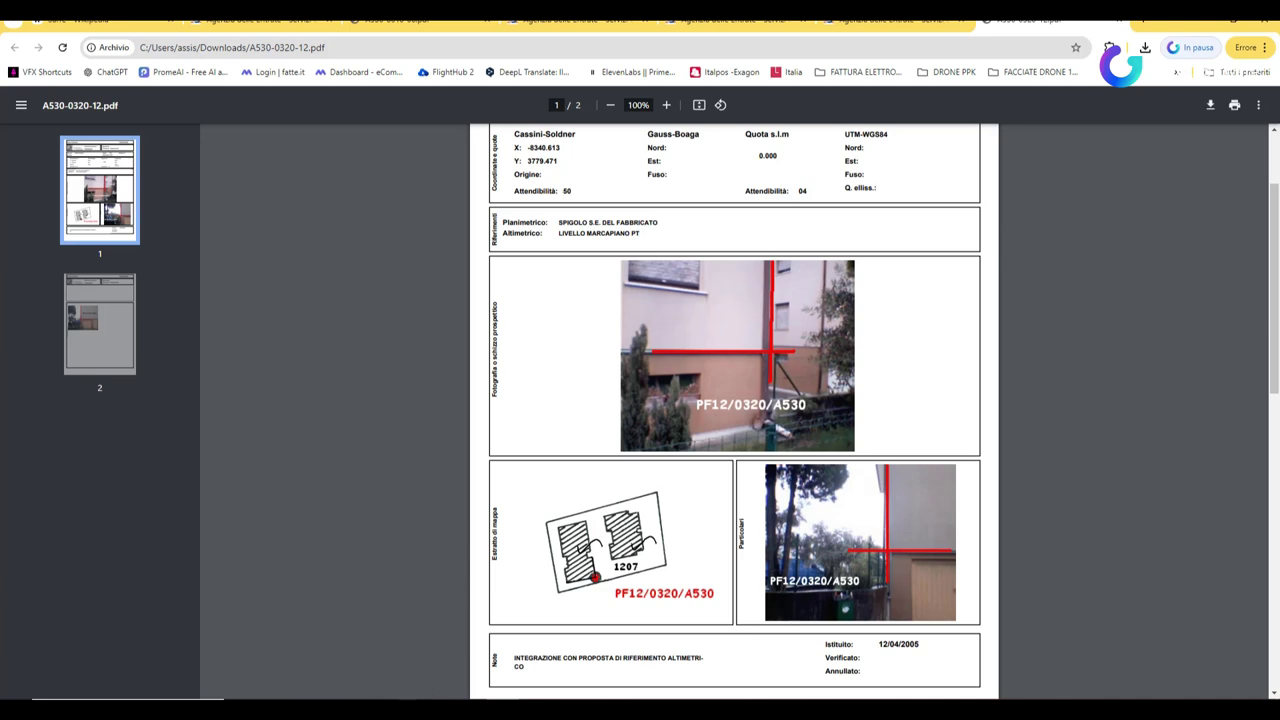
Step: Import the 7 found fiducial points as the new active 'Ricerca PF' measurement booklet and expand it
left_click(483, 666)
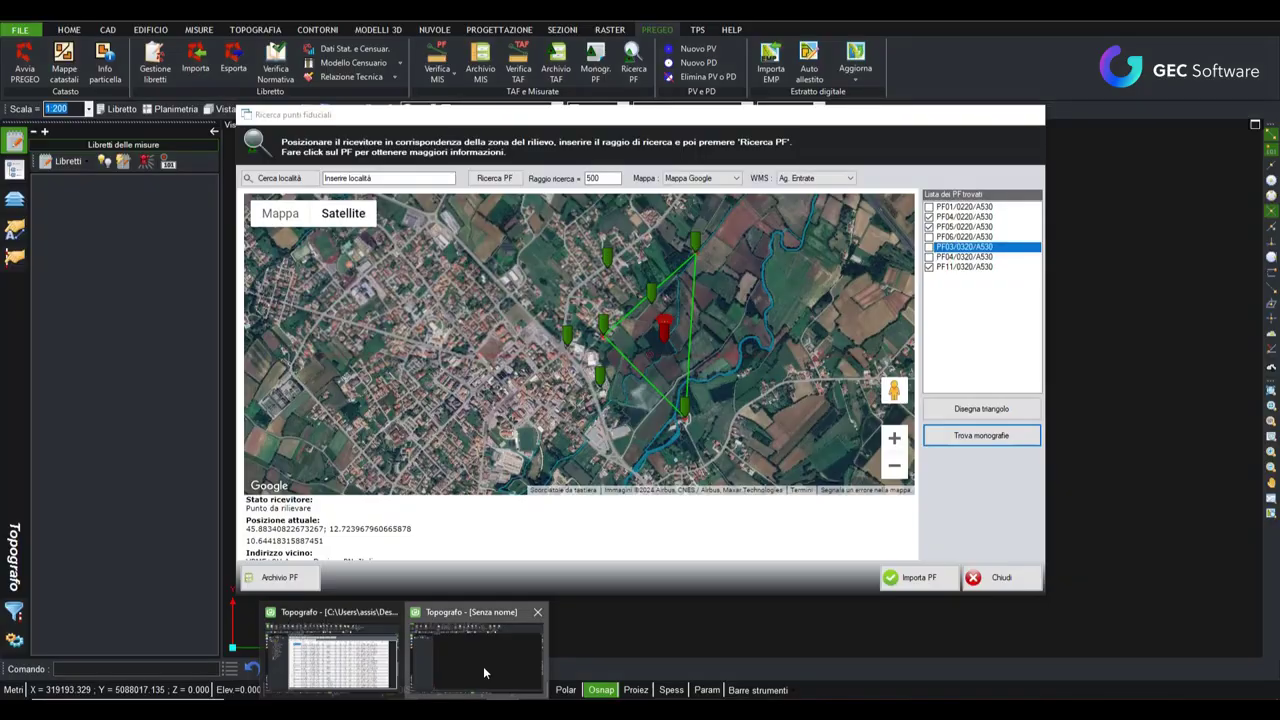
scroll(645, 326, "up", 1)
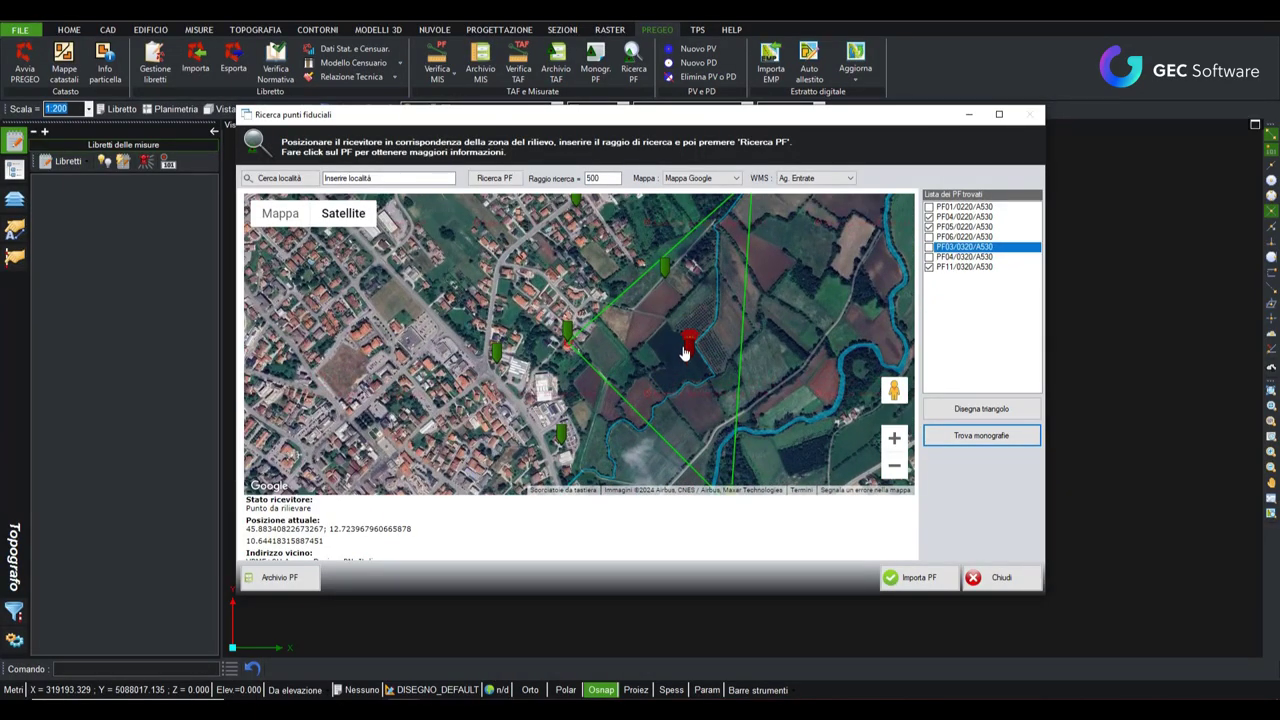
scroll(685, 348, "down", 1)
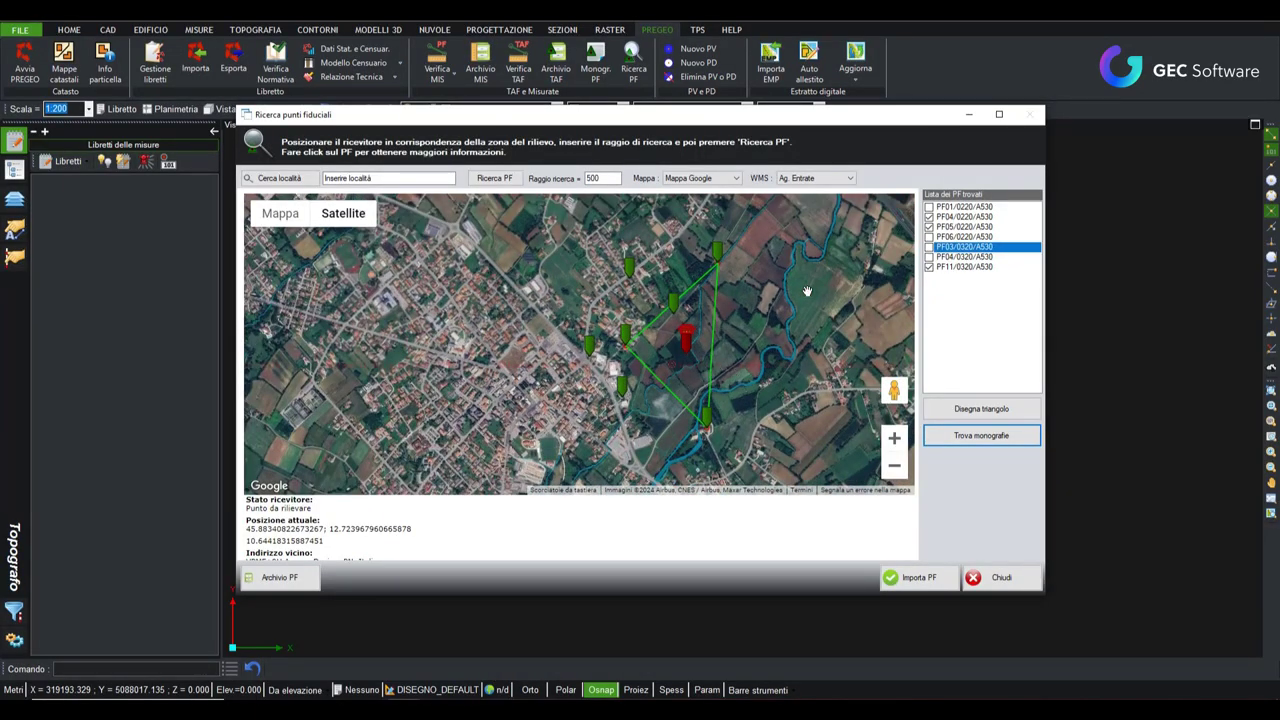
left_click(924, 582)
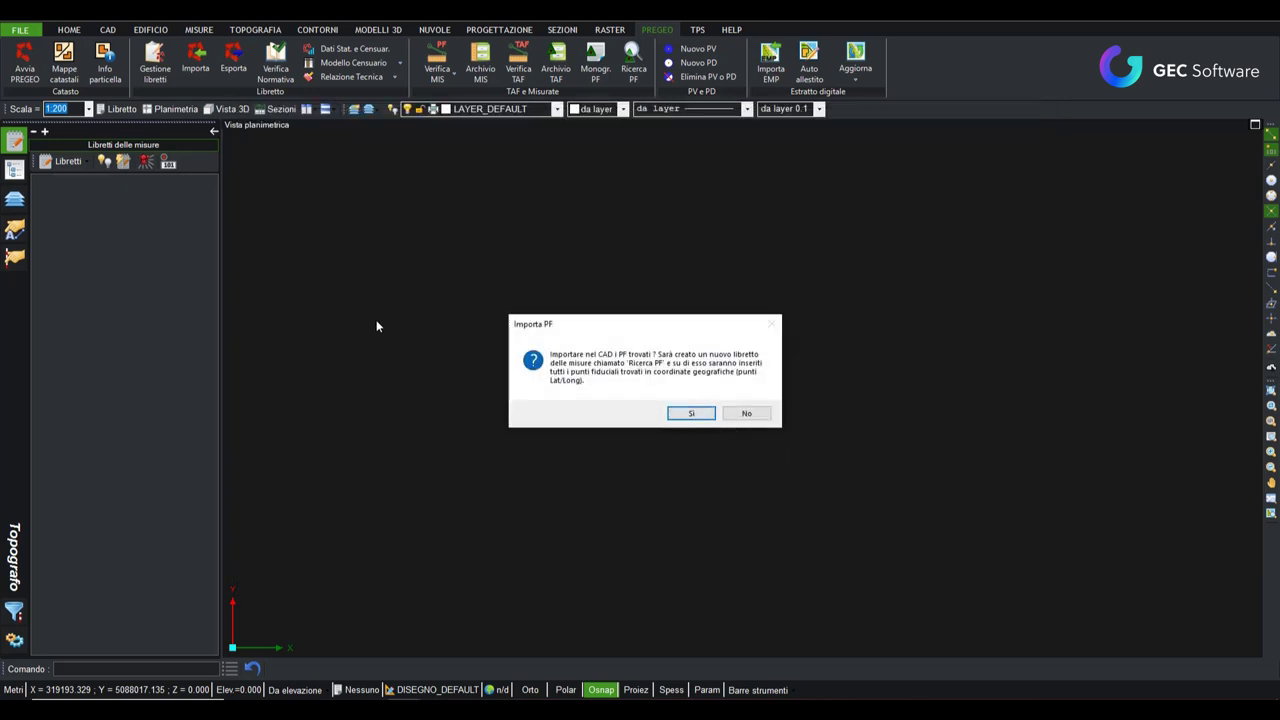
left_click(688, 420)
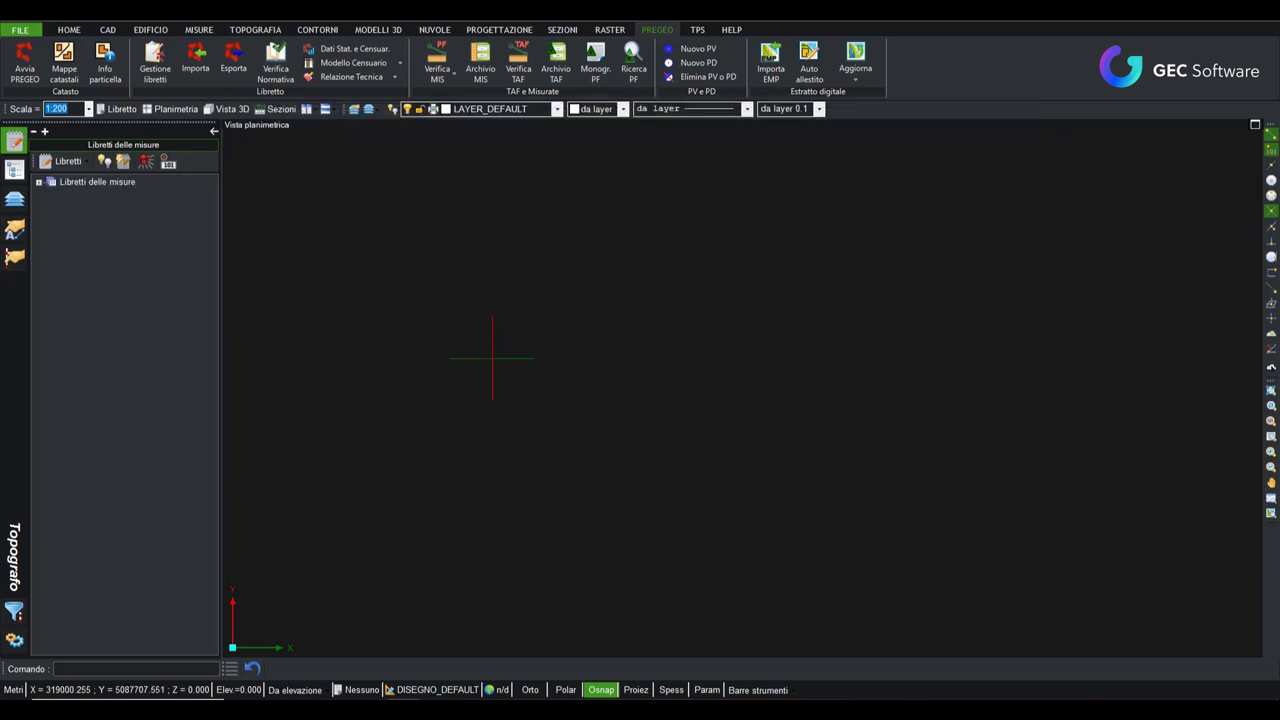
double_click(53, 184)
double_click(52, 198)
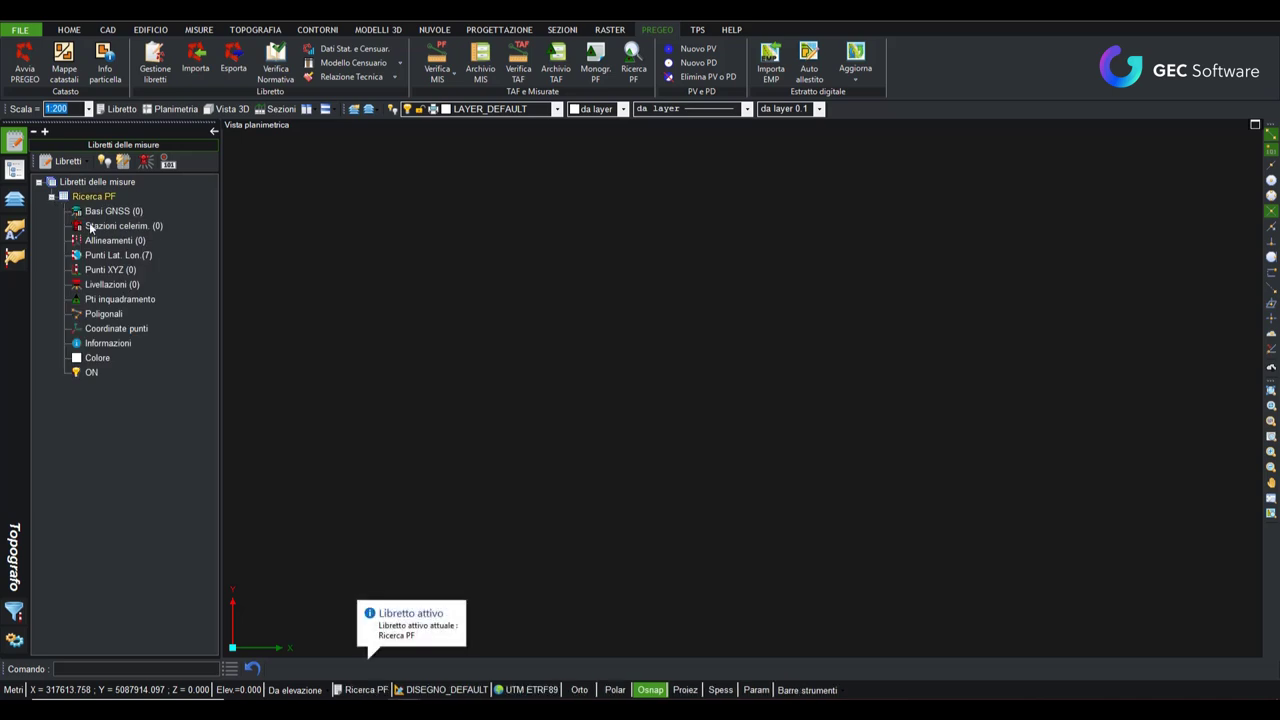